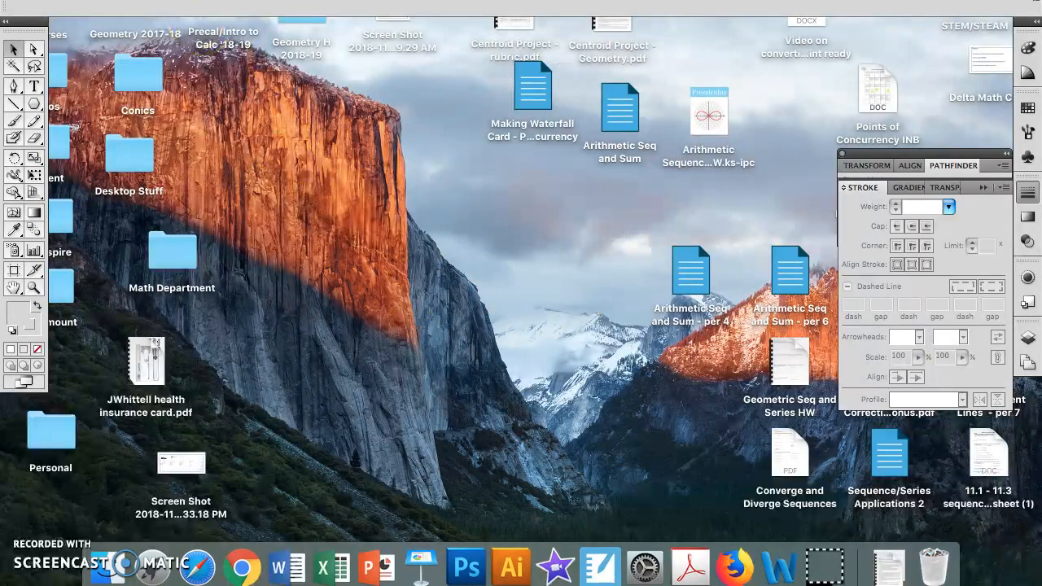
# Create a new document named "Snowflake idea" with a width of 8 in and a height of 8 in.
pyautogui.click(124, 0)
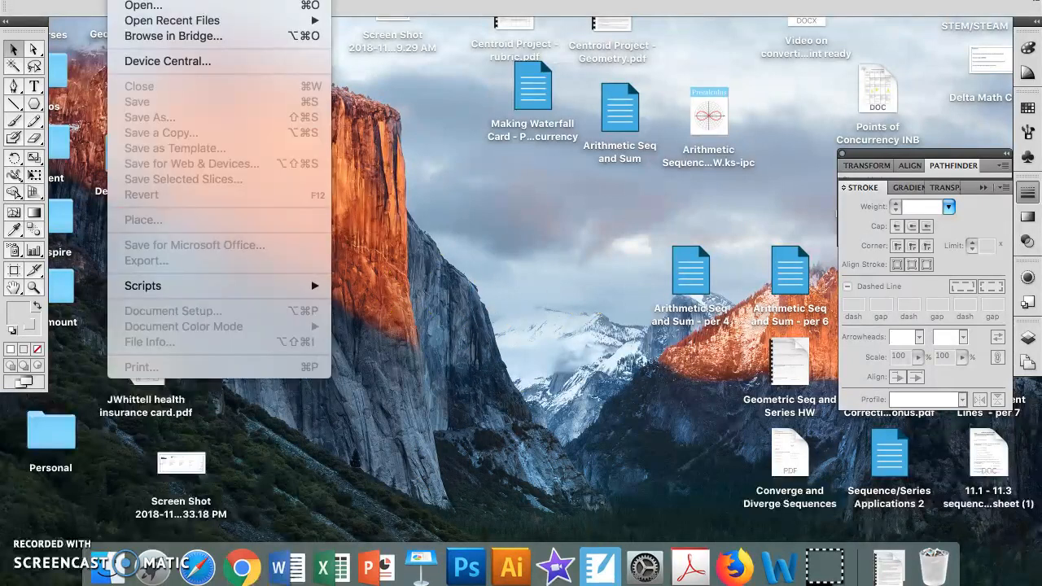
pyautogui.click(143, 0)
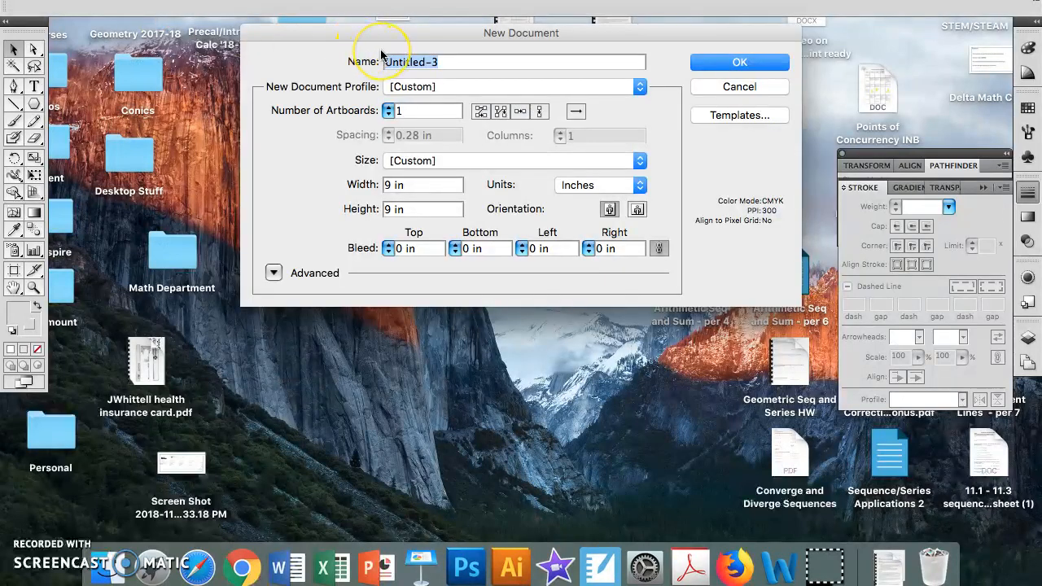
pyautogui.write('Snowflake')
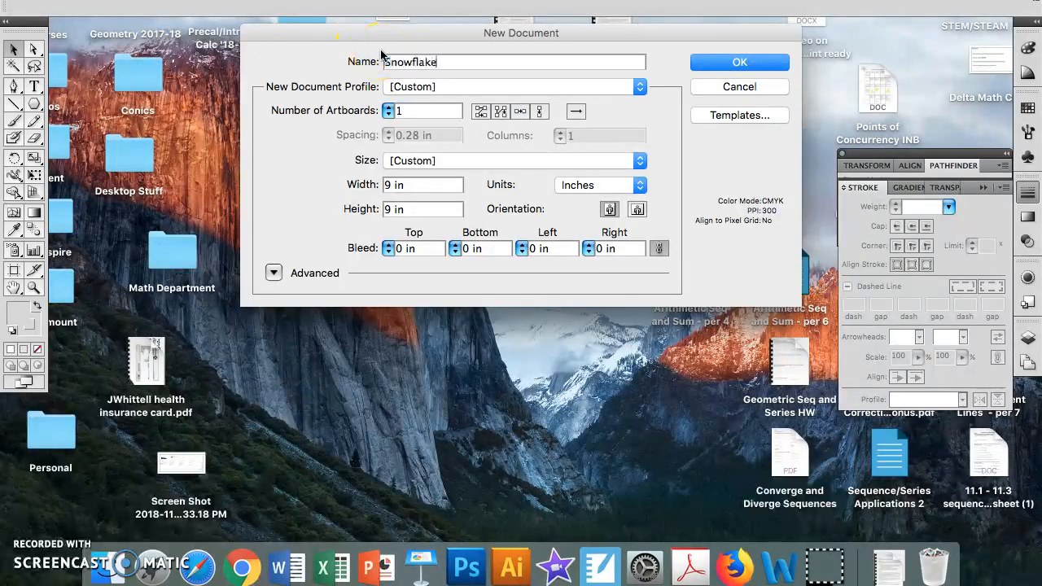
pyautogui.write(' tem')
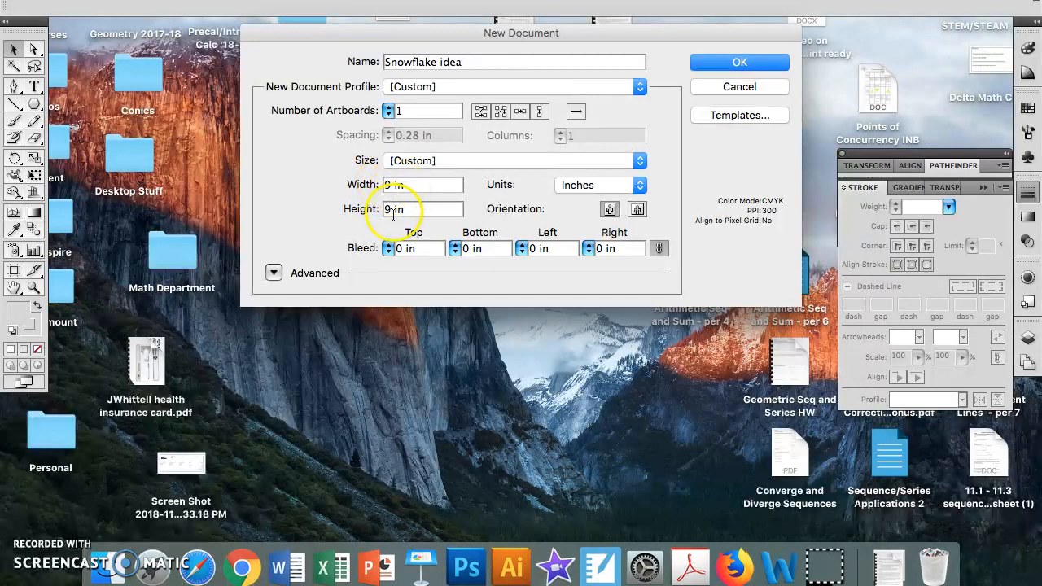
pyautogui.click(389, 187)
pyautogui.press('BackSpace')
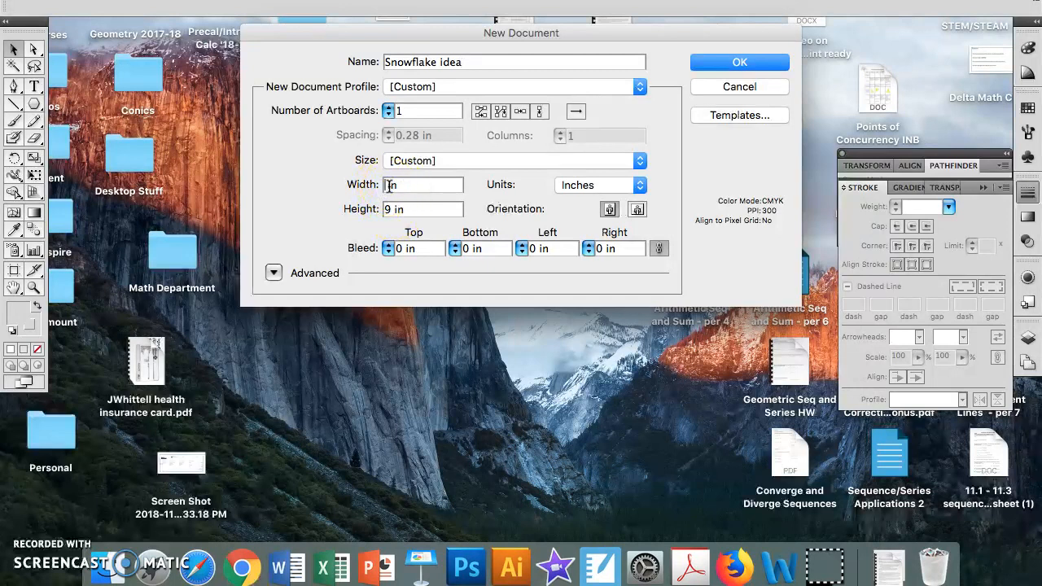
pyautogui.write('8')
pyautogui.click(391, 209)
pyautogui.press('BackSpace')
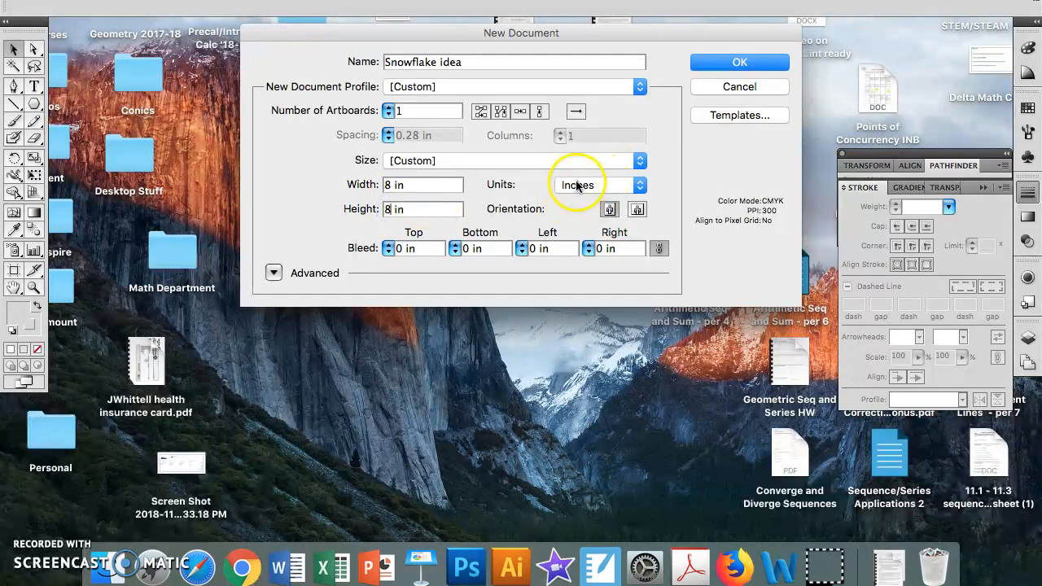
pyautogui.click(732, 60)
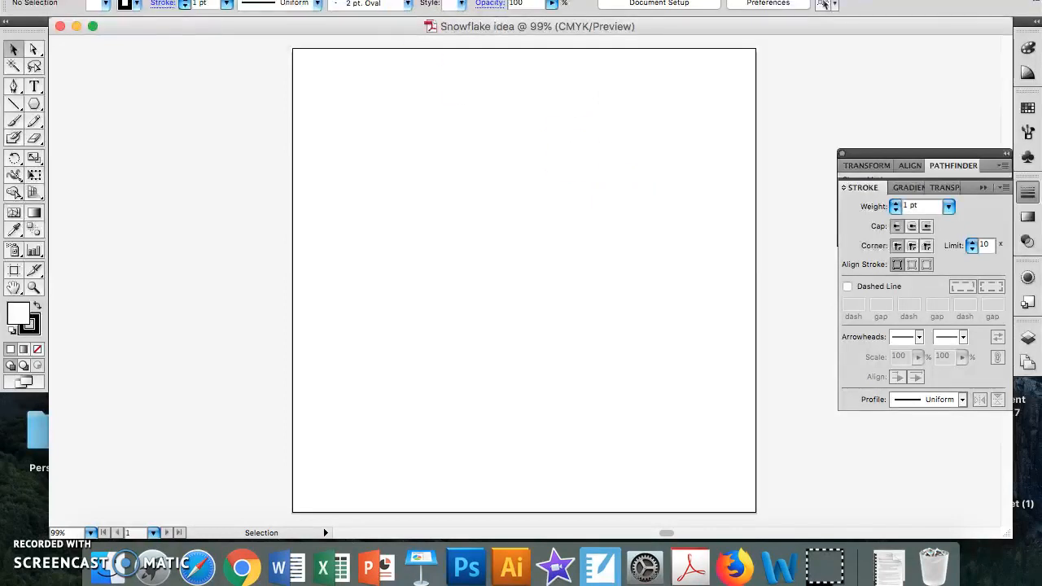
# Show the rulers and place a horizontal and a vertical guide at the 4 in marks, crossing at the artboard's centre.
pyautogui.click(377, 0)
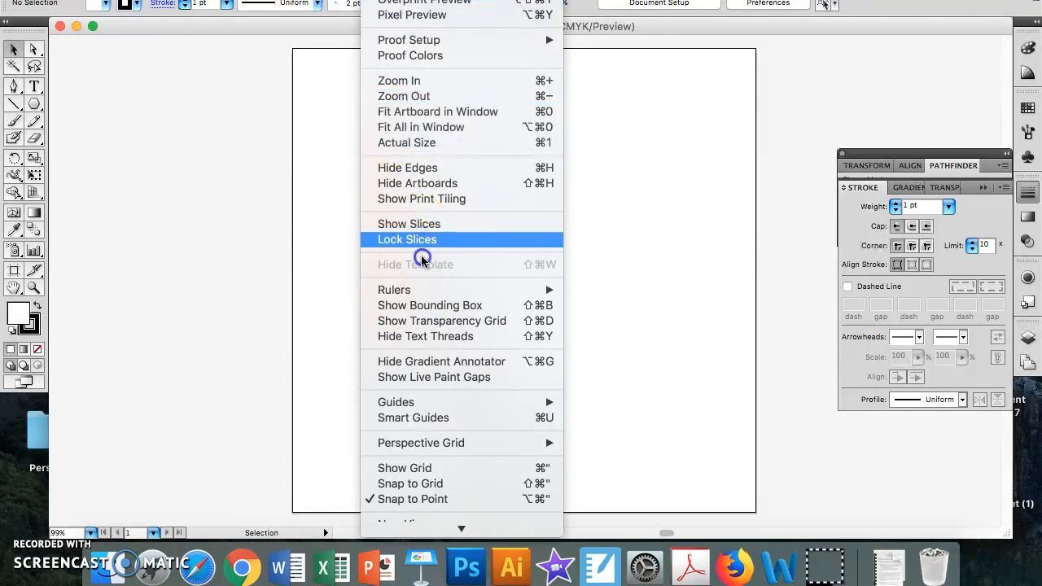
pyautogui.moveTo(424, 293)
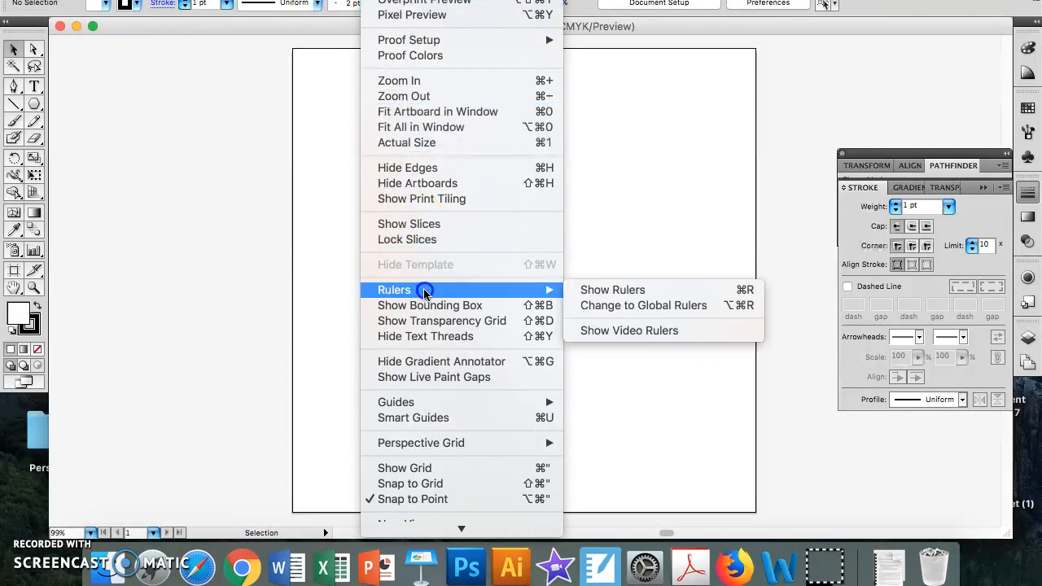
pyautogui.click(598, 291)
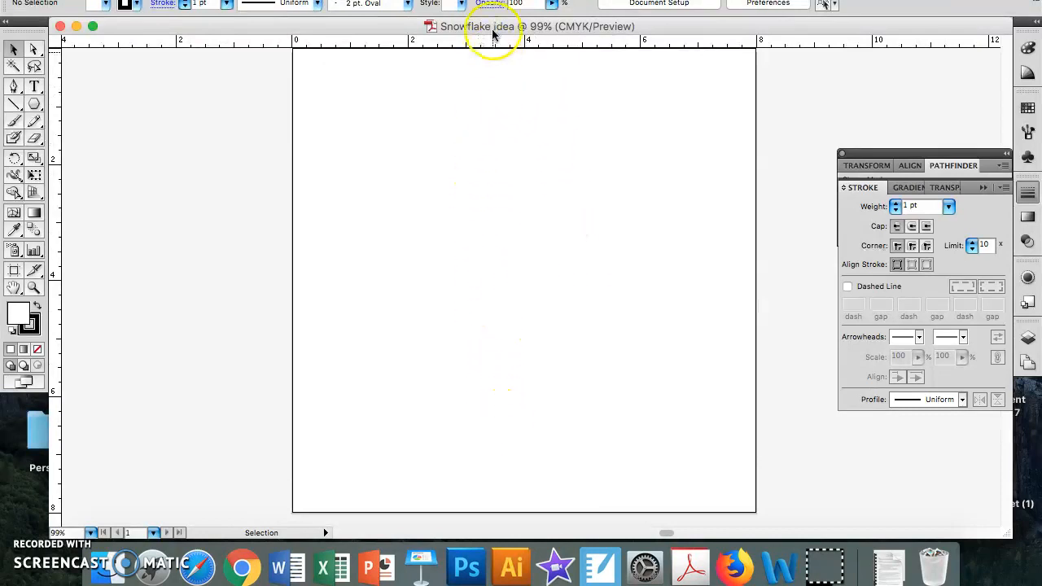
pyautogui.moveTo(486, 45); pyautogui.dragTo(478, 283)
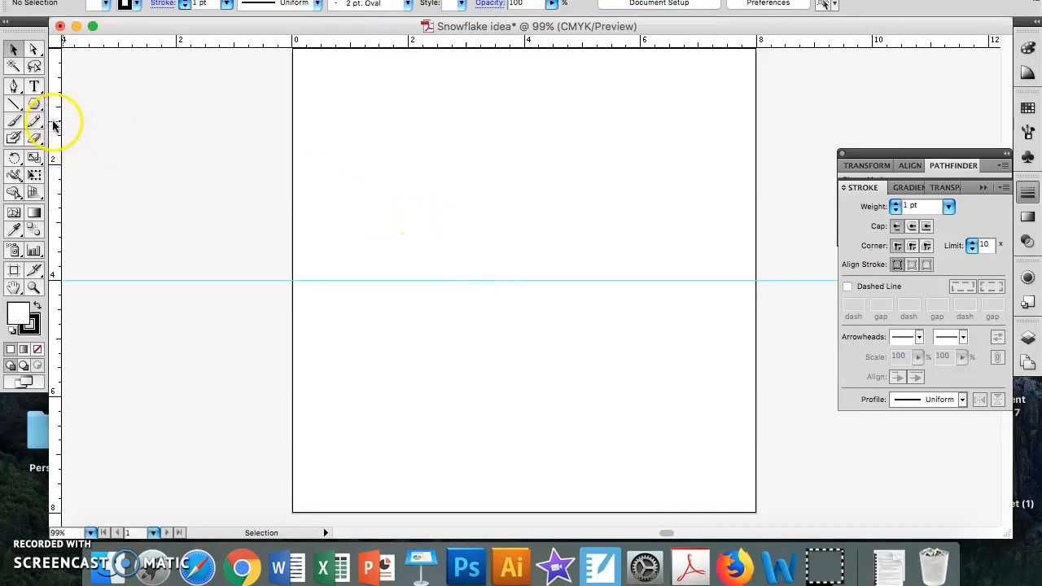
pyautogui.moveTo(60, 121); pyautogui.dragTo(524, 134)
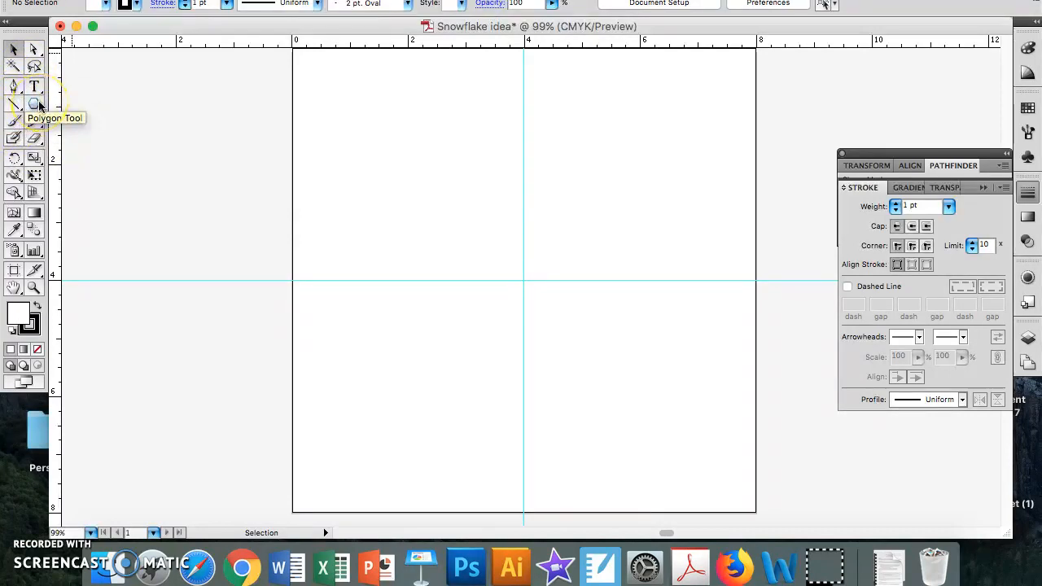
# Draw a vertical line about 2.5 in long on the vertical guide above centre and set its stroke weight to 14 pt.
pyautogui.click(14, 105)
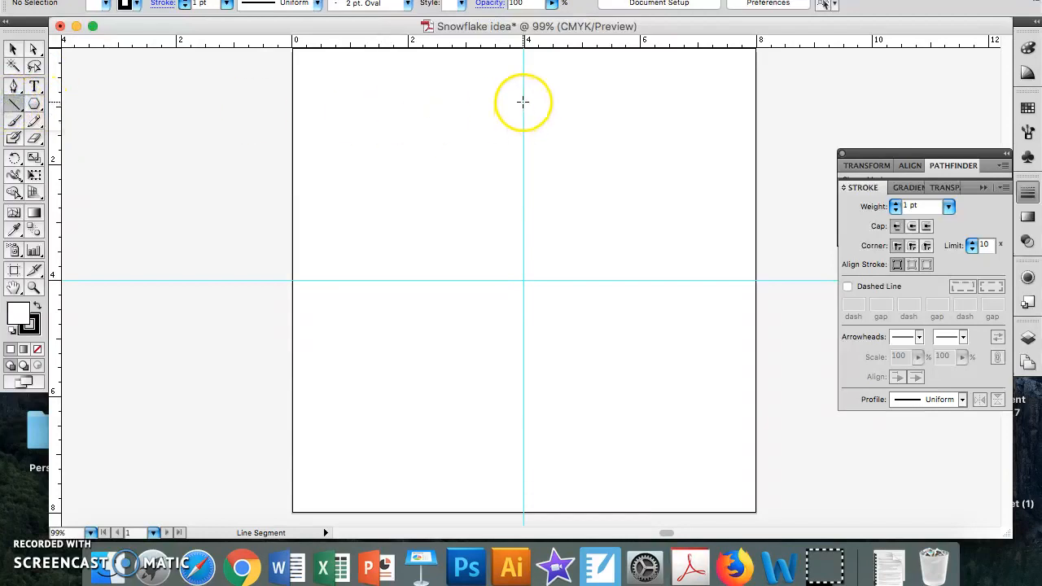
pyautogui.moveTo(523, 100); pyautogui.dragTo(523, 248)
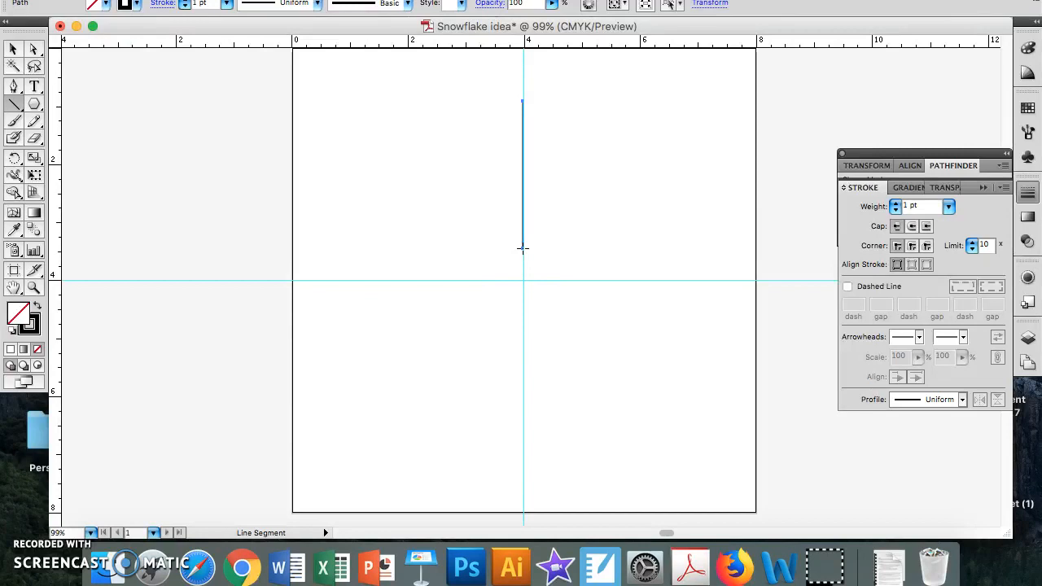
pyautogui.moveTo(220, 6); pyautogui.dragTo(214, 127)
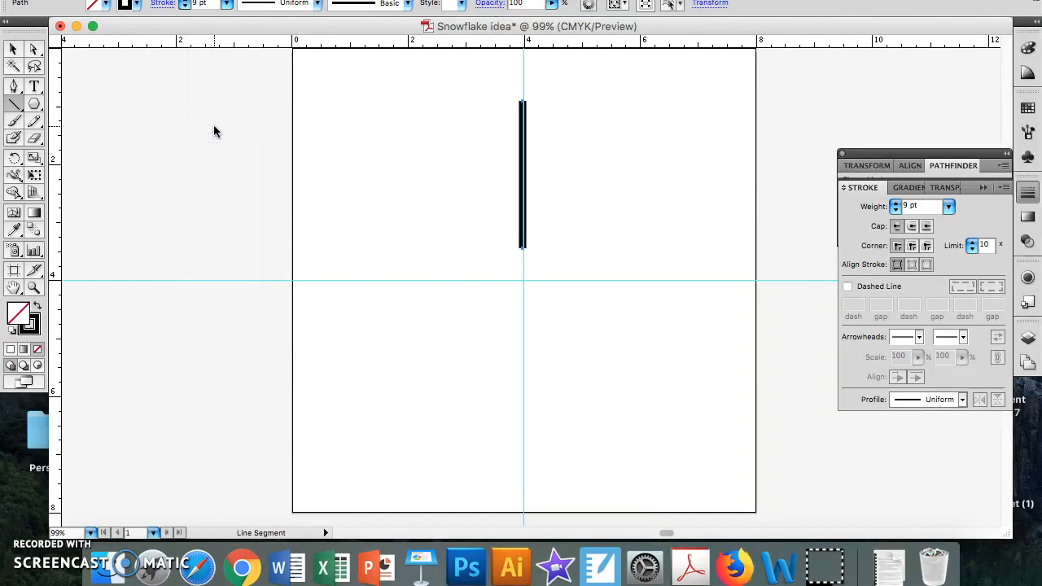
pyautogui.click(228, 5)
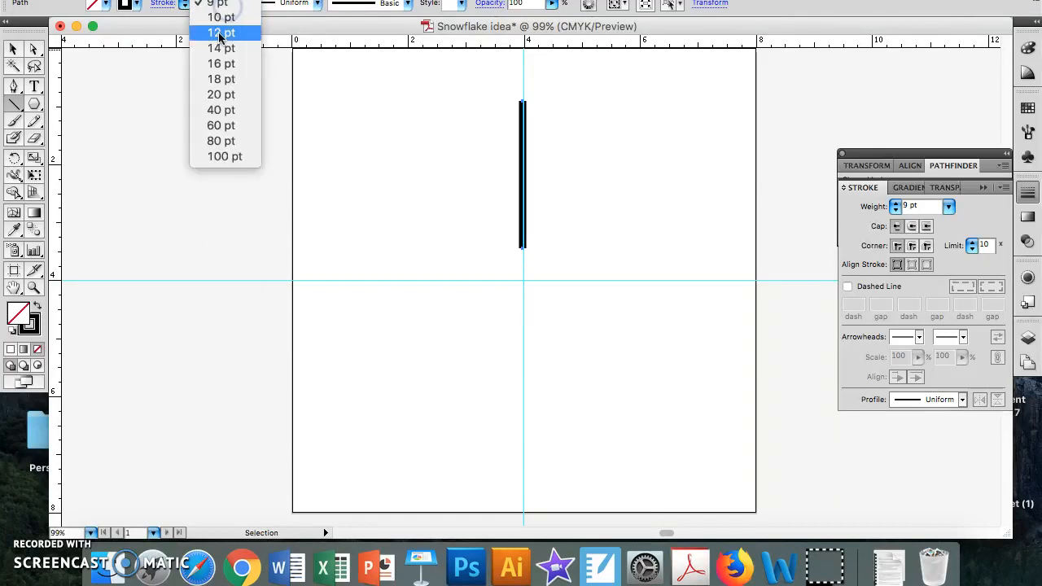
pyautogui.click(220, 48)
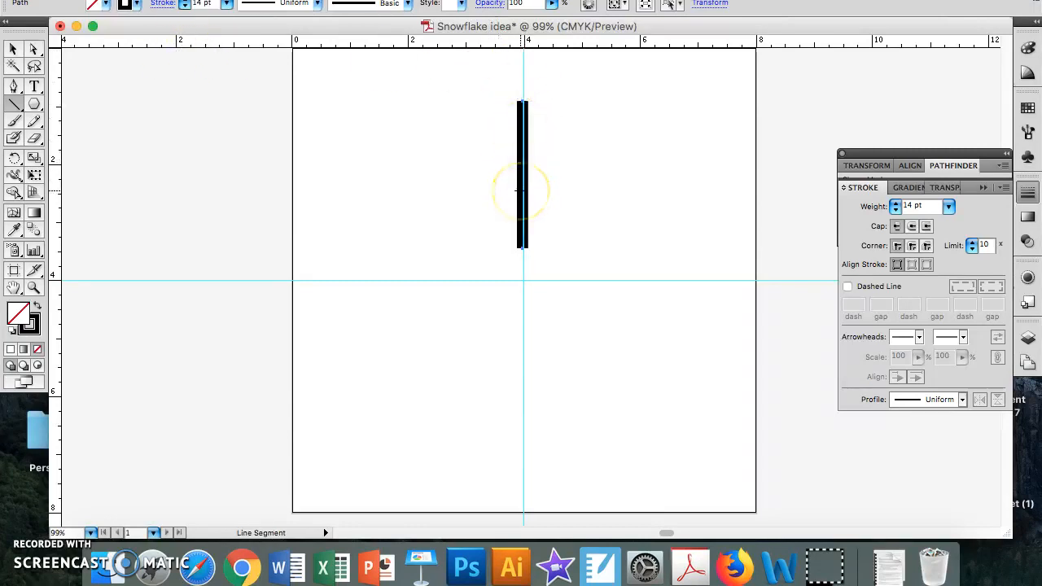
# Draw a short diagonal branch rising to the right from near the upper end of the vertical line.
pyautogui.click(15, 105)
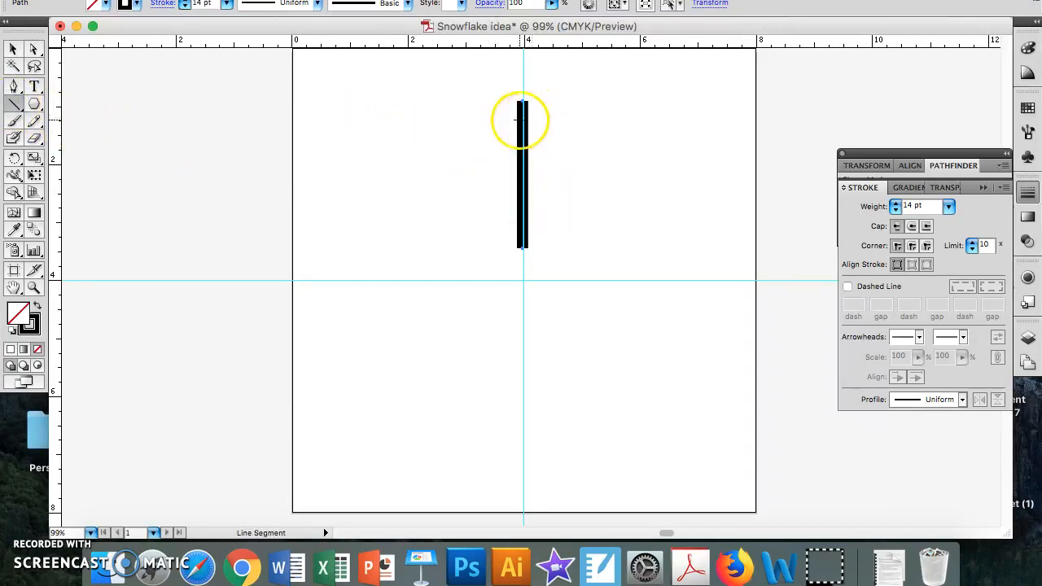
pyautogui.moveTo(521, 121); pyautogui.dragTo(557, 102)
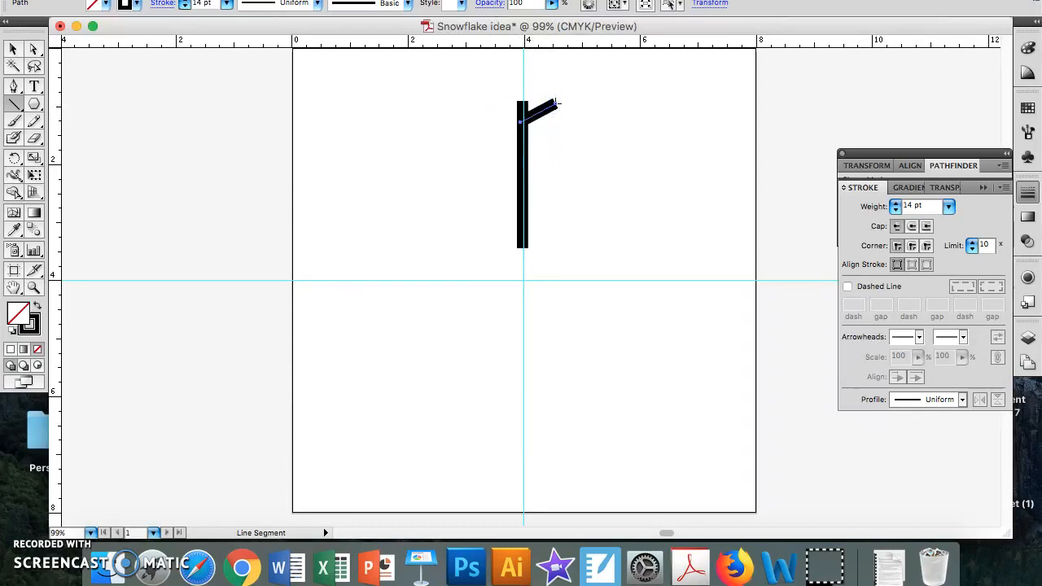
pyautogui.click(16, 49)
pyautogui.click(539, 121)
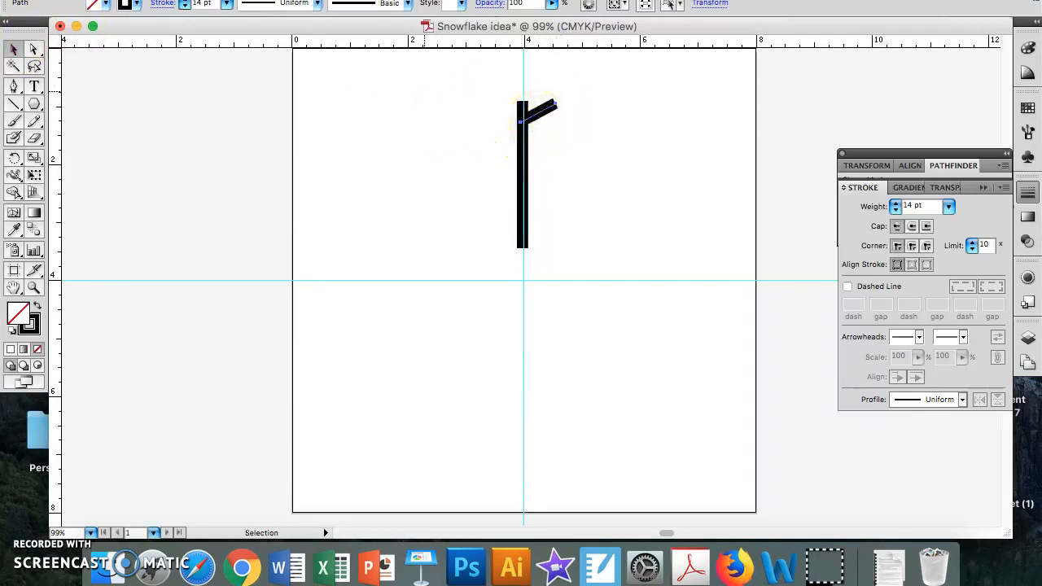
# Make a moved copy of the diagonal branch with a horizontal offset of 0 in and a vertical offset of 1 in.
pyautogui.click(194, 0)
pyautogui.moveTo(218, 0)
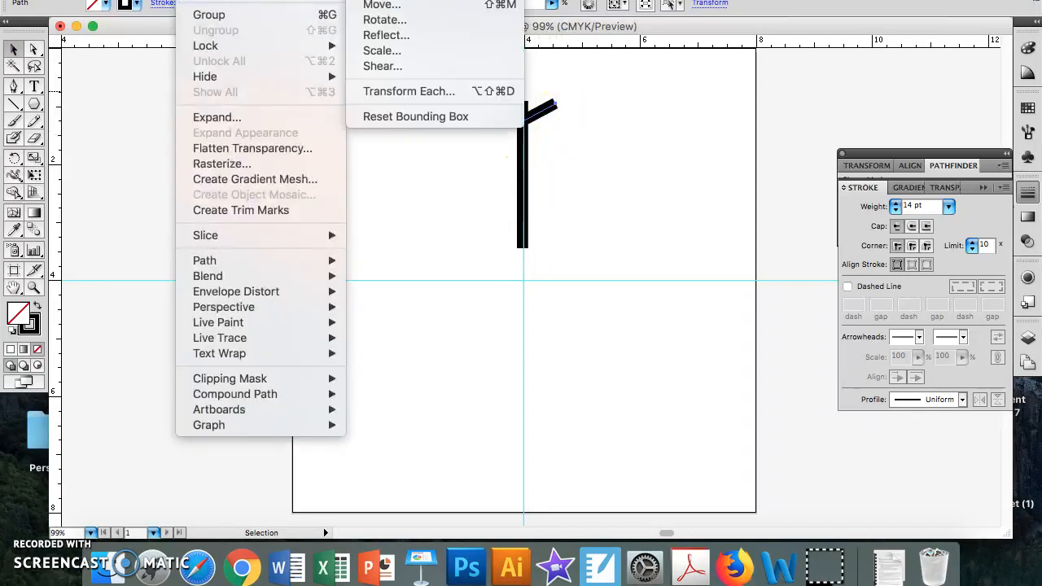
pyautogui.click(379, 5)
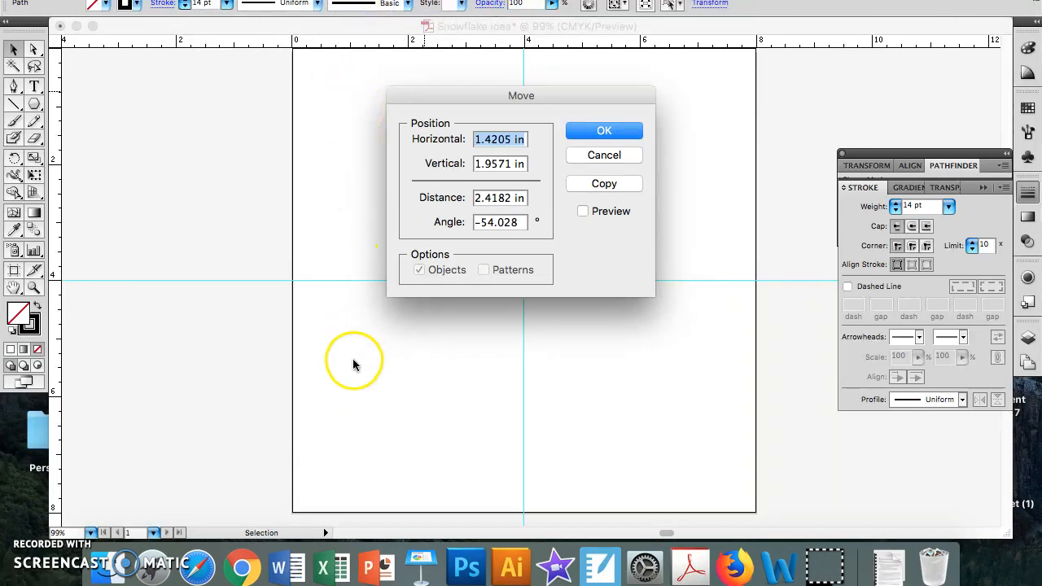
pyautogui.press('BackSpace')
pyautogui.moveTo(513, 162); pyautogui.dragTo(465, 163)
pyautogui.write('1')
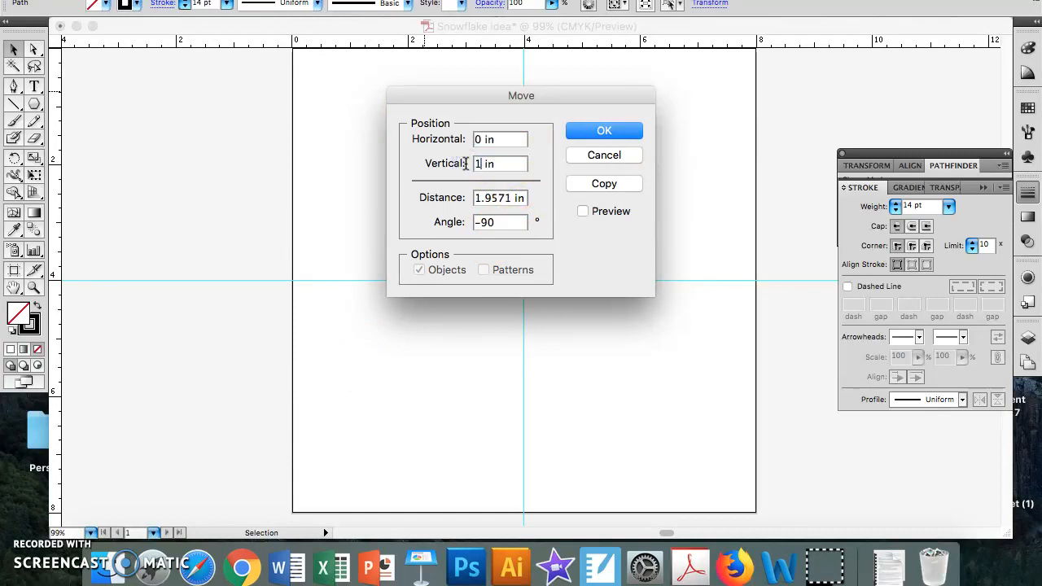
pyautogui.click(598, 183)
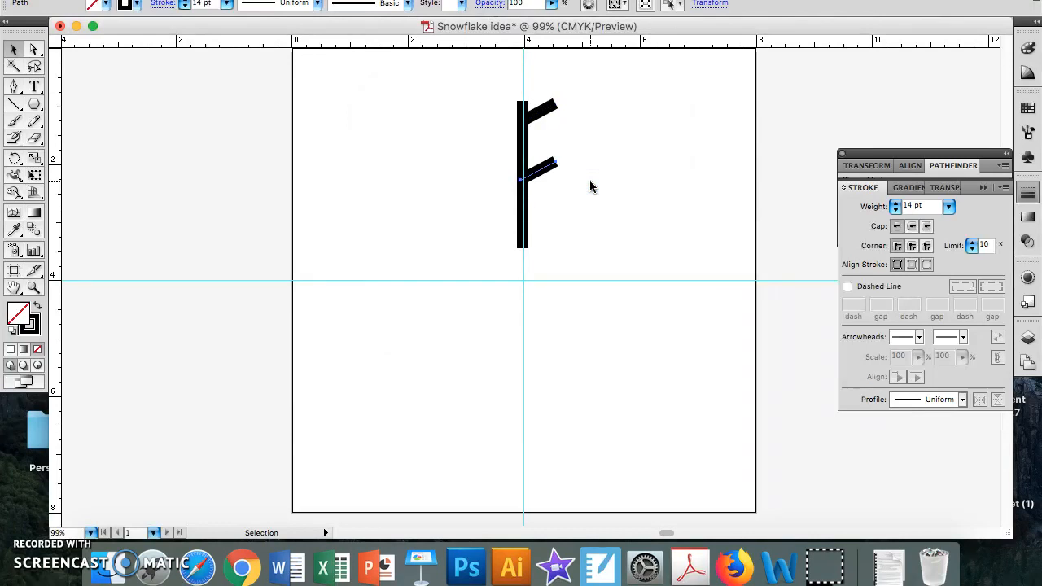
# Repeat the last transformation to add a third branch near the lower end of the vertical line.
pyautogui.click(200, 0)
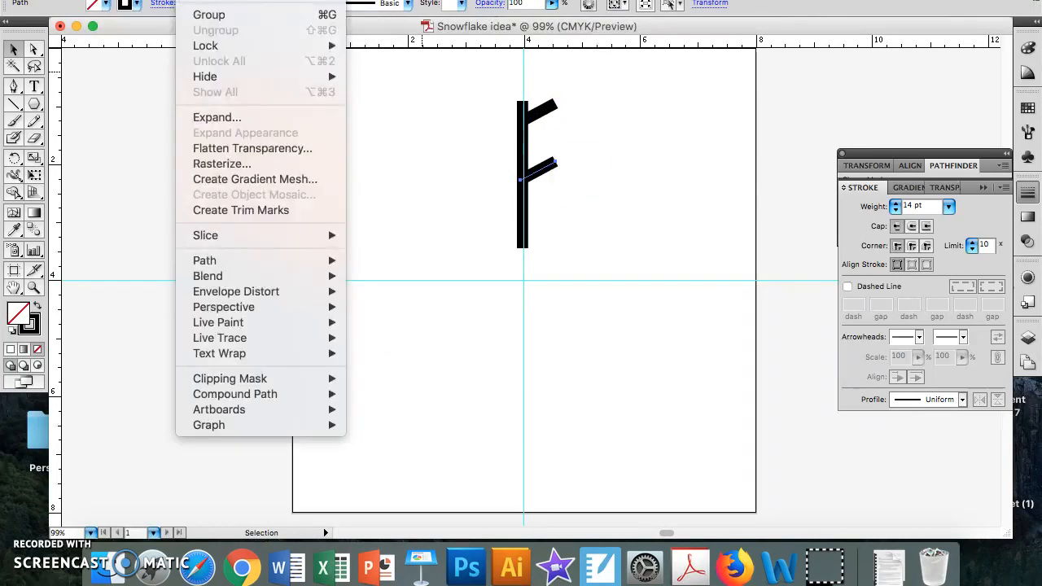
pyautogui.moveTo(217, 0)
pyautogui.click(382, 0)
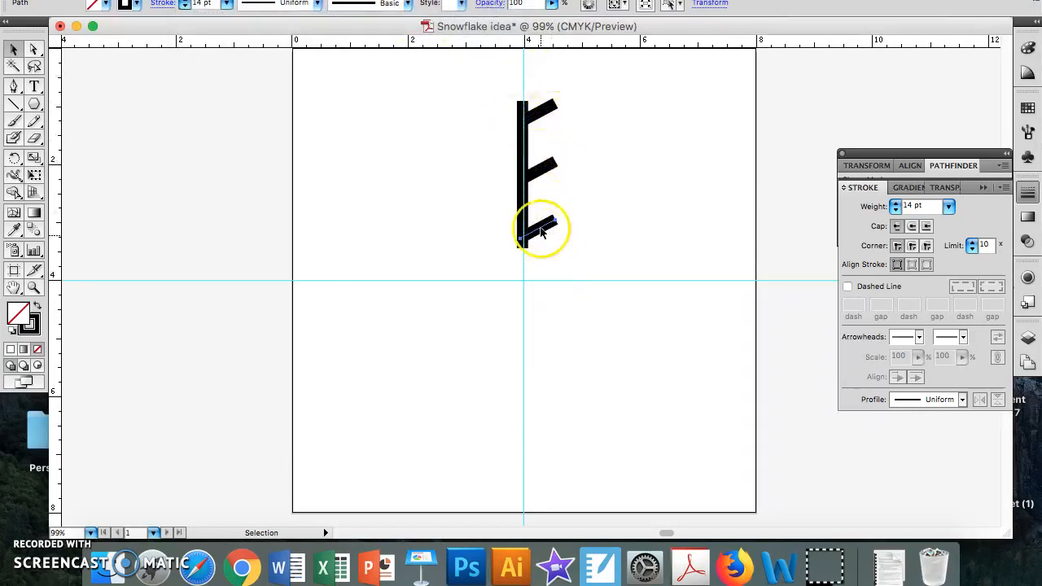
# Apply round caps to the strokes of all three diagonal branches.
pyautogui.click(544, 110)
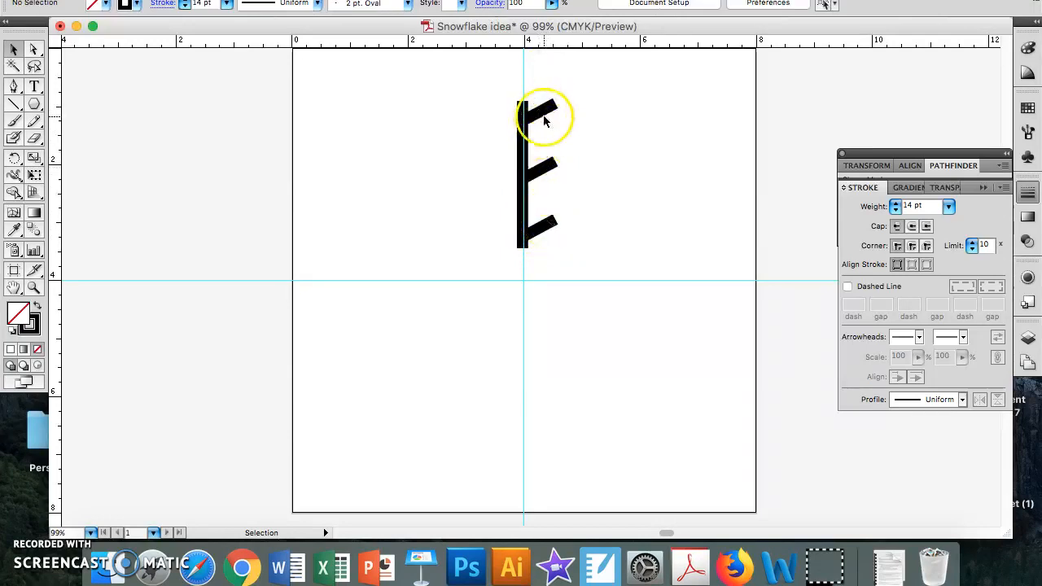
pyautogui.click(538, 118)
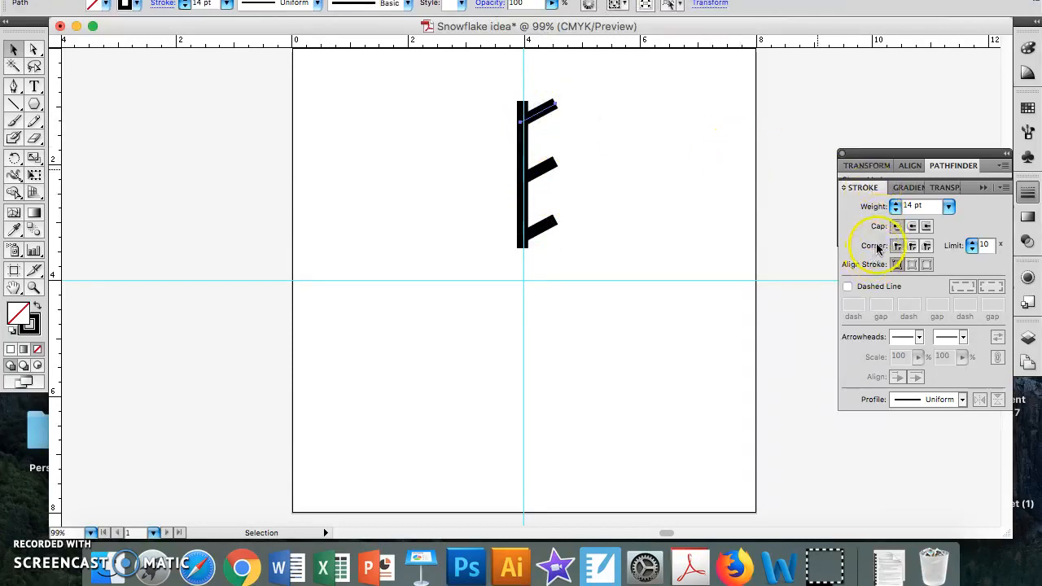
pyautogui.click(910, 227)
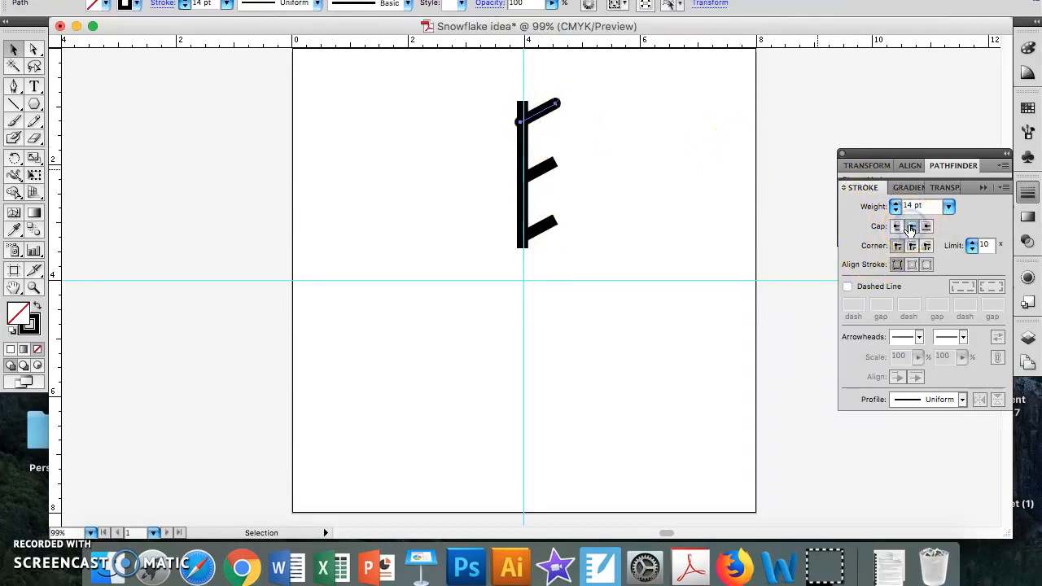
pyautogui.click(547, 171)
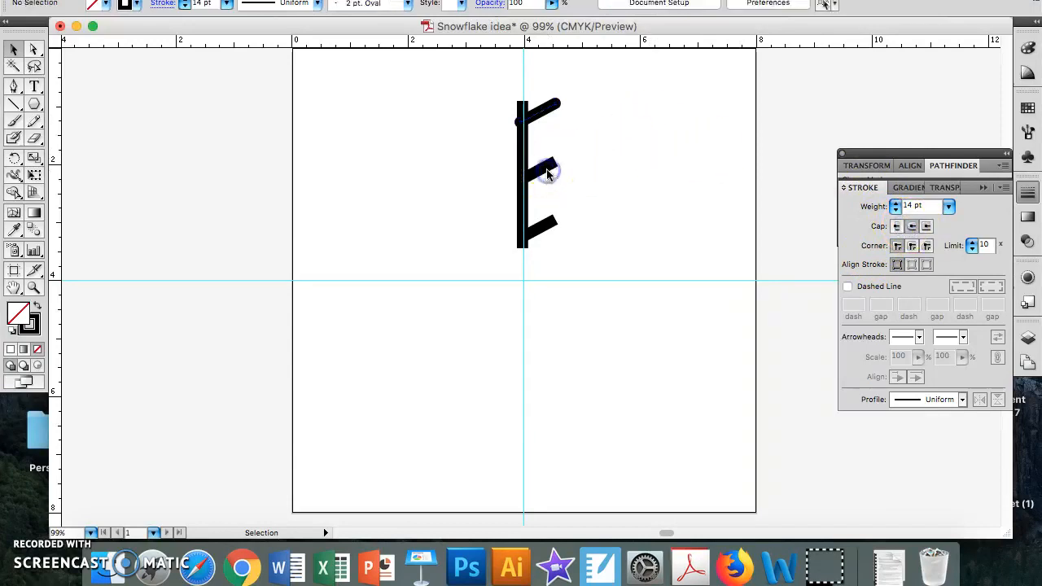
pyautogui.click(549, 169)
pyautogui.click(915, 226)
pyautogui.click(912, 227)
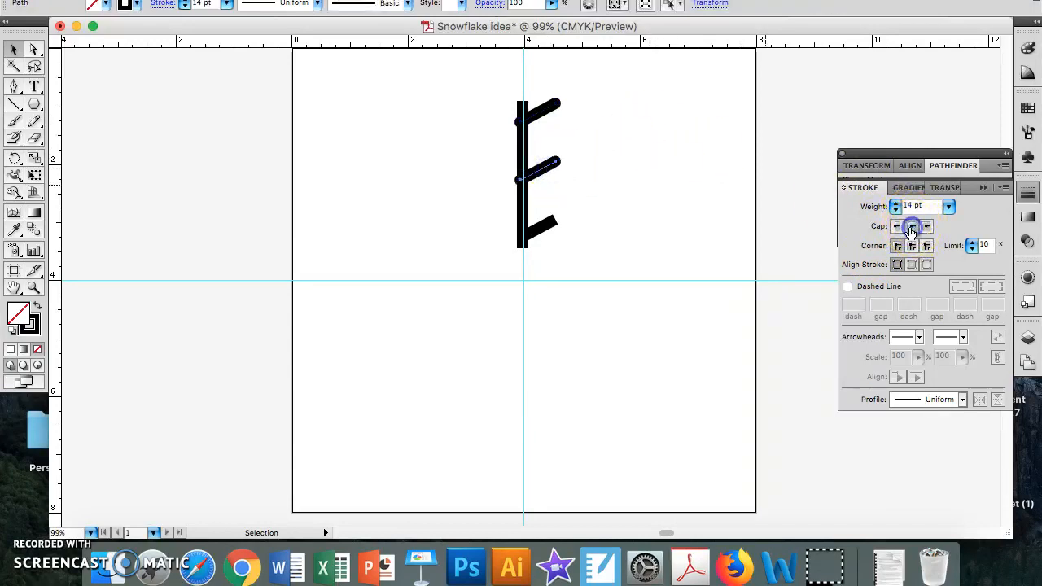
pyautogui.click(546, 226)
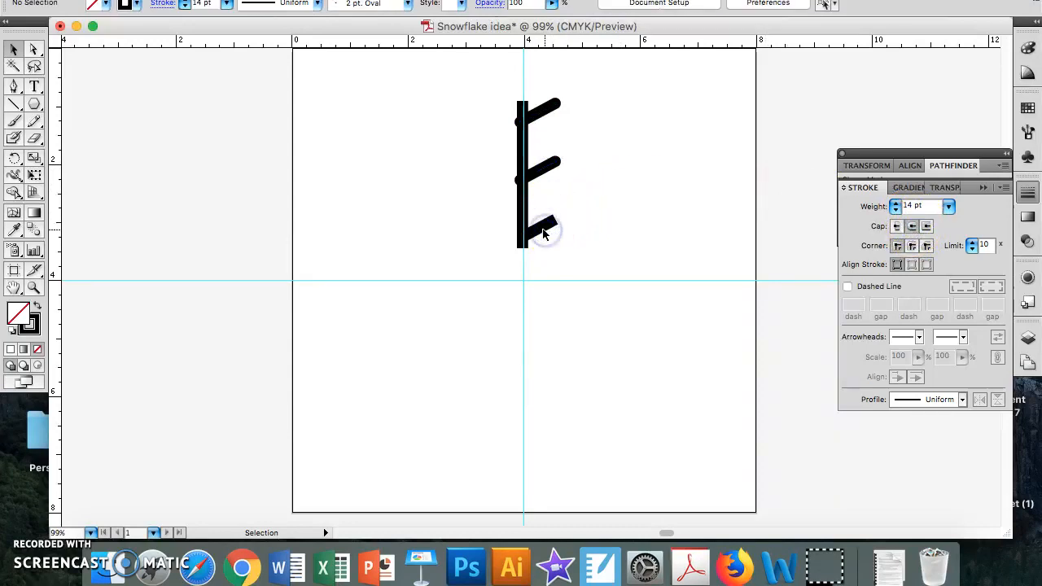
pyautogui.click(537, 234)
pyautogui.click(913, 227)
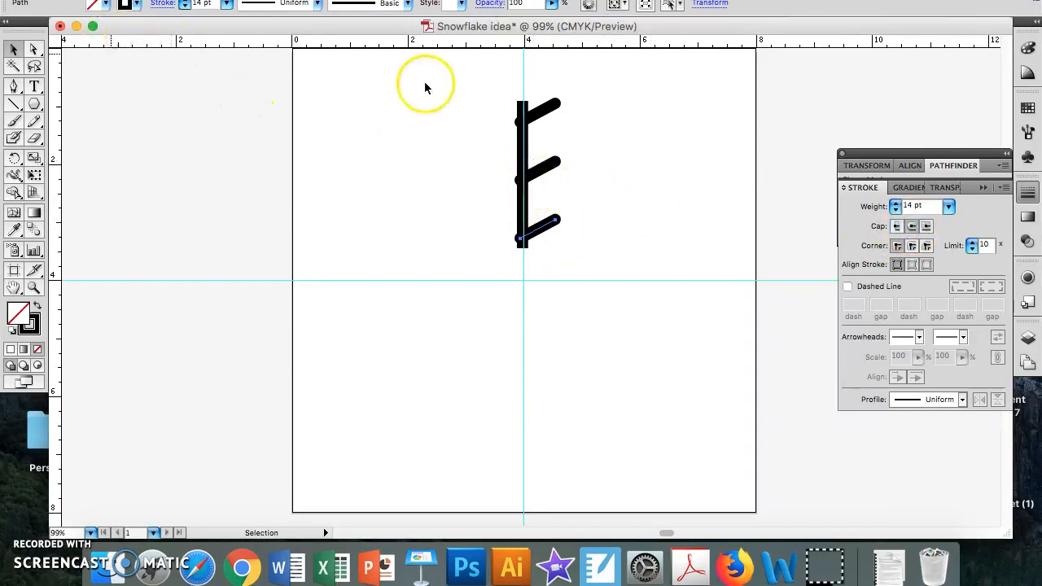
# Shift each of the three branches slightly right so their rounded inner ends stay within the vertical line.
pyautogui.click(549, 106)
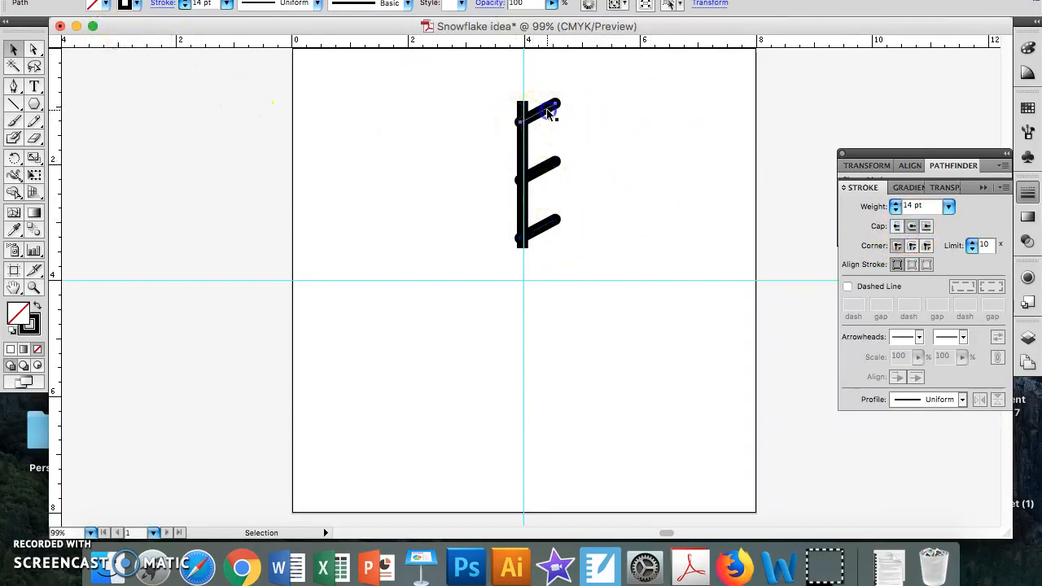
pyautogui.moveTo(552, 107); pyautogui.dragTo(554, 107)
pyautogui.moveTo(542, 174)
pyautogui.mouseDown()
pyautogui.moveTo(549, 163)
pyautogui.moveTo(554, 170)
pyautogui.mouseUp()
pyautogui.click(551, 173)
pyautogui.click(536, 232)
pyautogui.moveTo(536, 230); pyautogui.dragTo(545, 228)
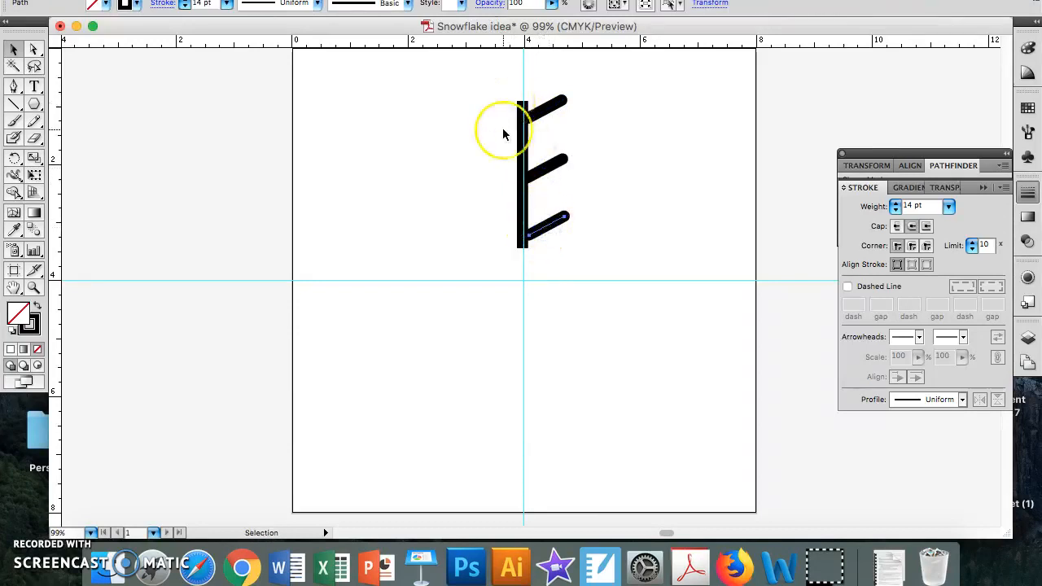
# Draw a small unfilled circle with the 14 pt stroke and place it centred on the upper end of the vertical line.
pyautogui.click(174, 7)
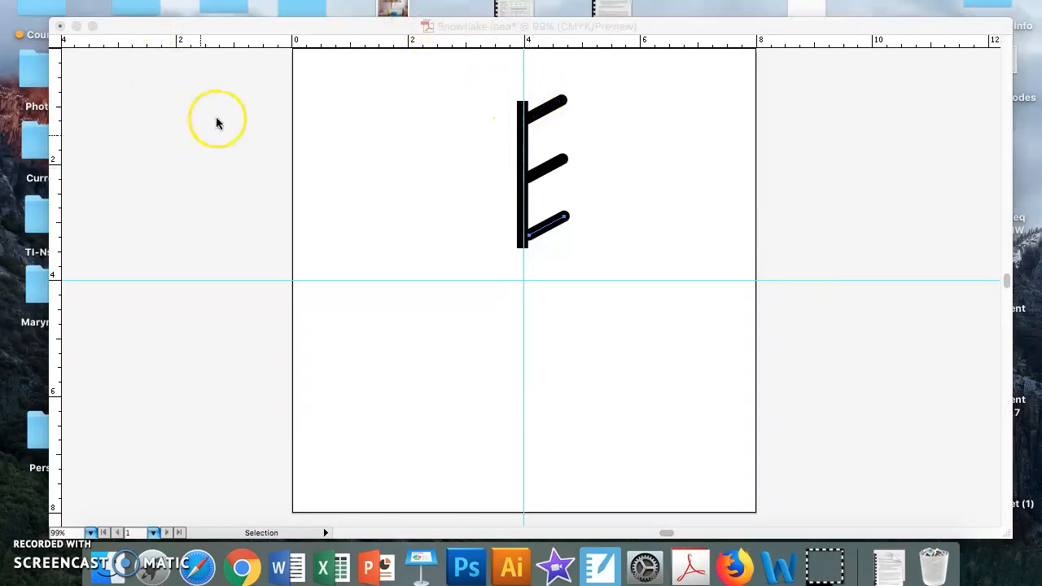
pyautogui.click(382, 151)
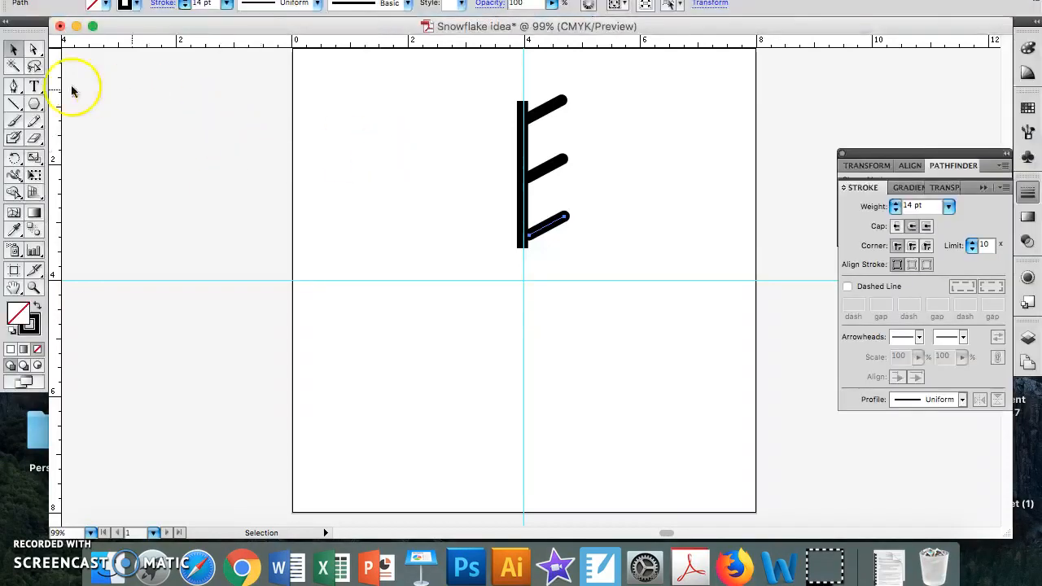
pyautogui.click(35, 104)
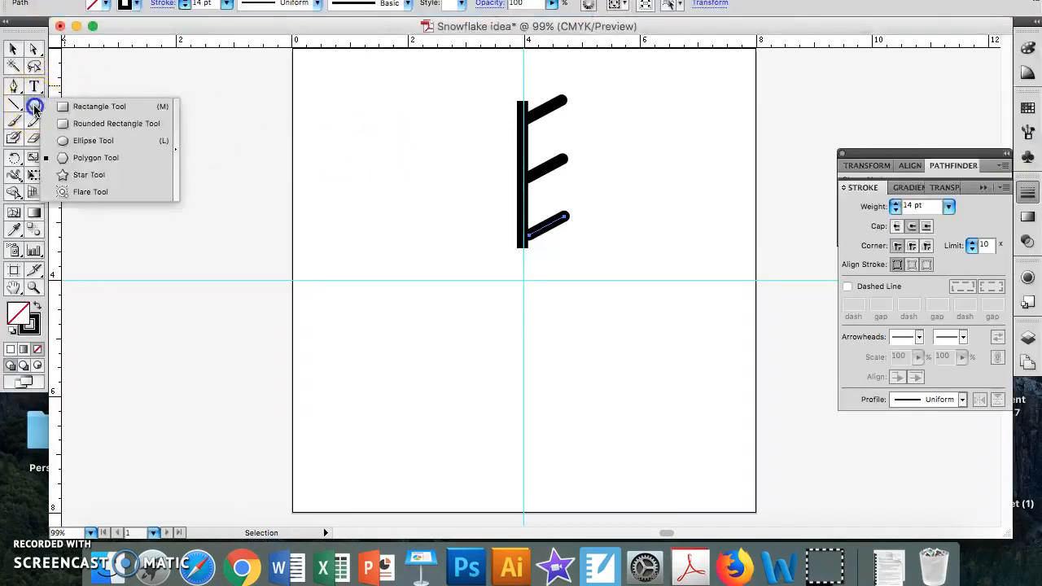
pyautogui.moveTo(39, 108); pyautogui.dragTo(92, 148)
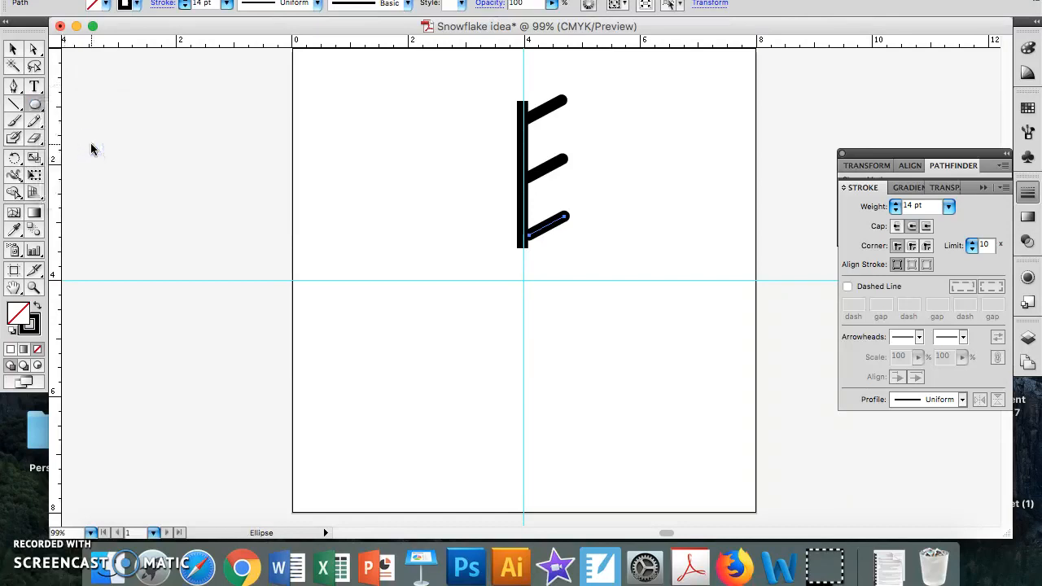
pyautogui.moveTo(382, 144)
pyautogui.mouseDown()
pyautogui.moveTo(412, 179)
pyautogui.moveTo(407, 171)
pyautogui.mouseUp()
pyautogui.click(13, 51)
pyautogui.click(12, 49)
pyautogui.moveTo(395, 145); pyautogui.dragTo(525, 79)
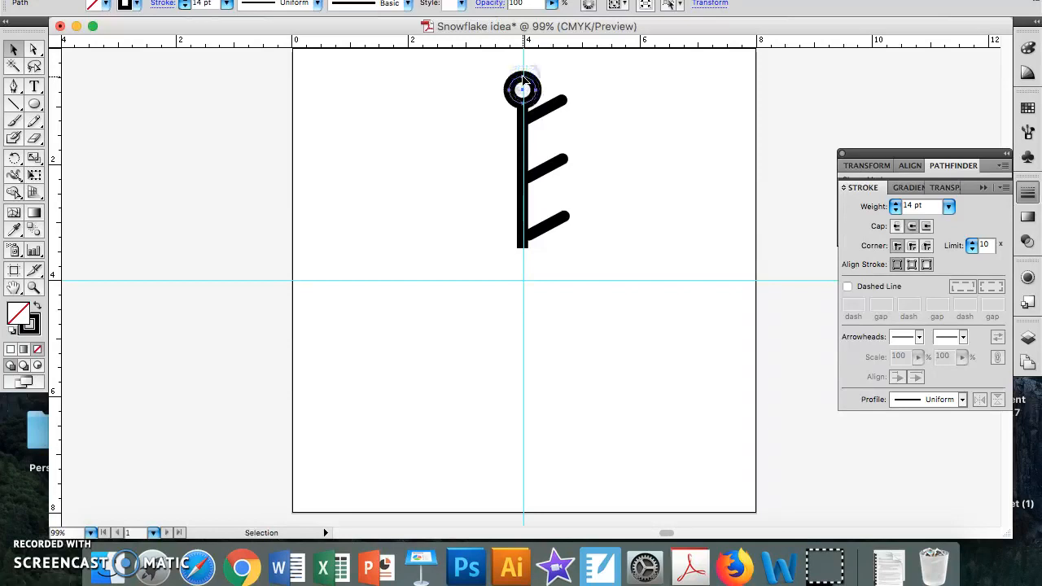
pyautogui.click(616, 102)
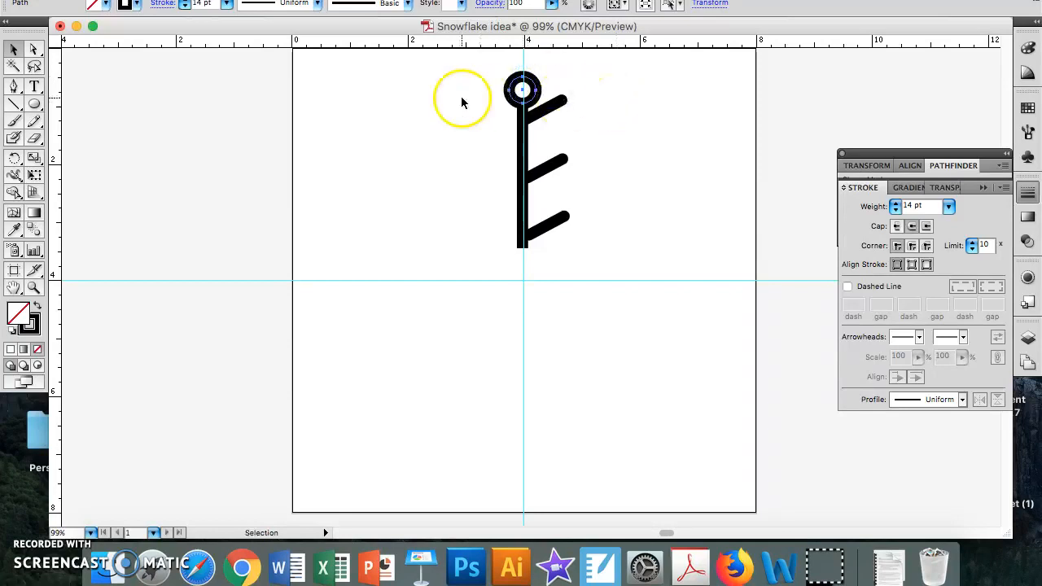
# Draw two diagonal lines, connecting the outer tips of the upper and middle branches to the base of the branch below each.
pyautogui.click(13, 104)
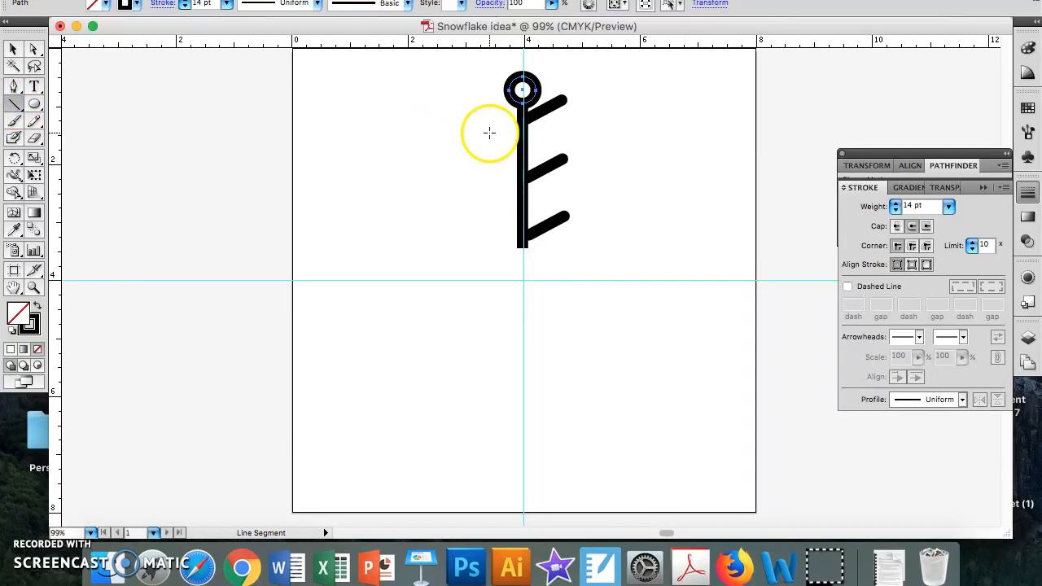
pyautogui.moveTo(563, 101); pyautogui.dragTo(527, 175)
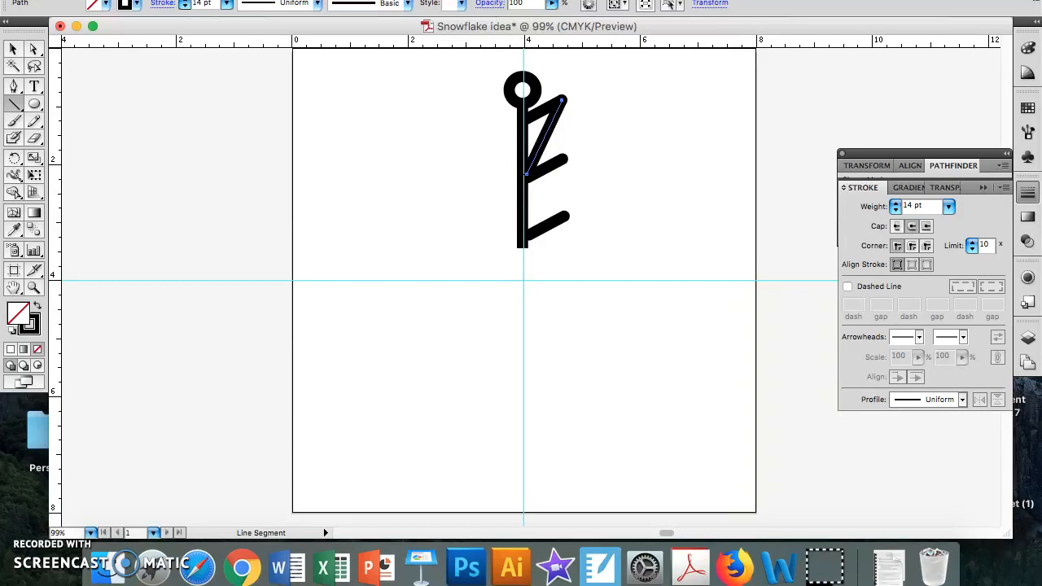
pyautogui.moveTo(564, 158); pyautogui.dragTo(523, 235)
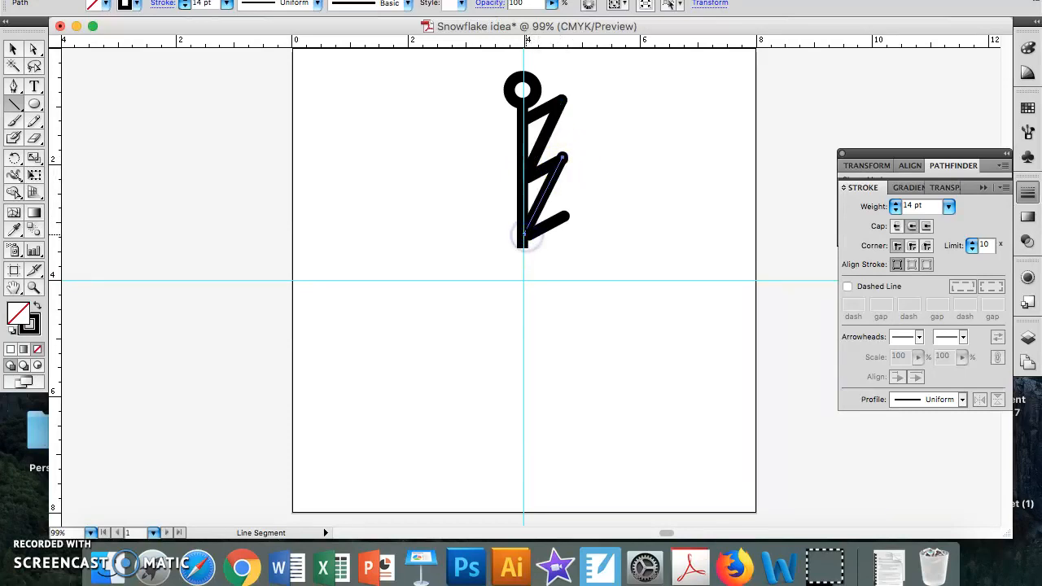
# Shift the lower connecting line slightly so its upper end lines up with the middle branch's tip.
pyautogui.click(15, 49)
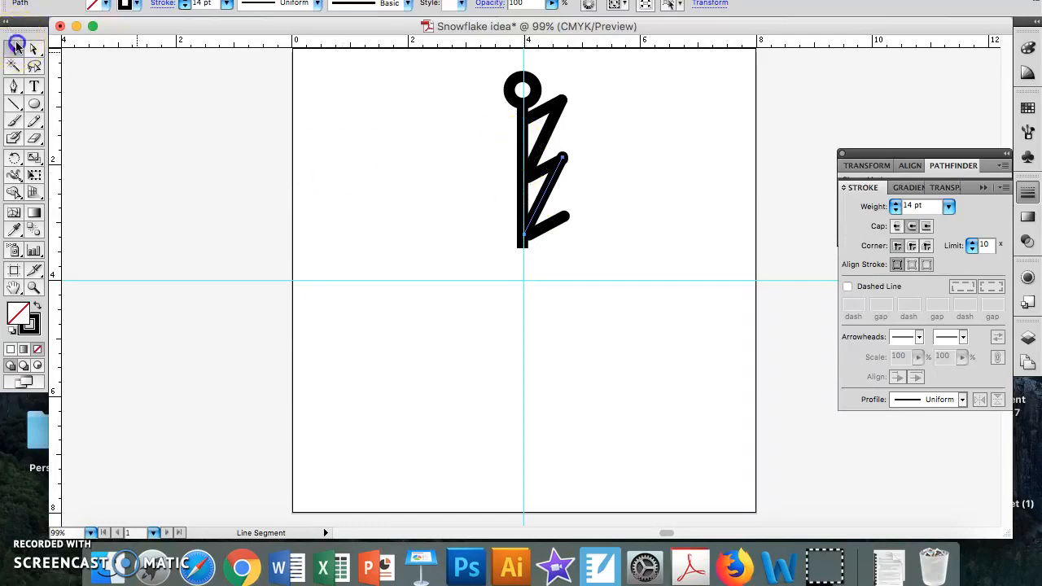
pyautogui.click(552, 190)
pyautogui.moveTo(551, 197); pyautogui.dragTo(553, 182)
pyautogui.click(598, 167)
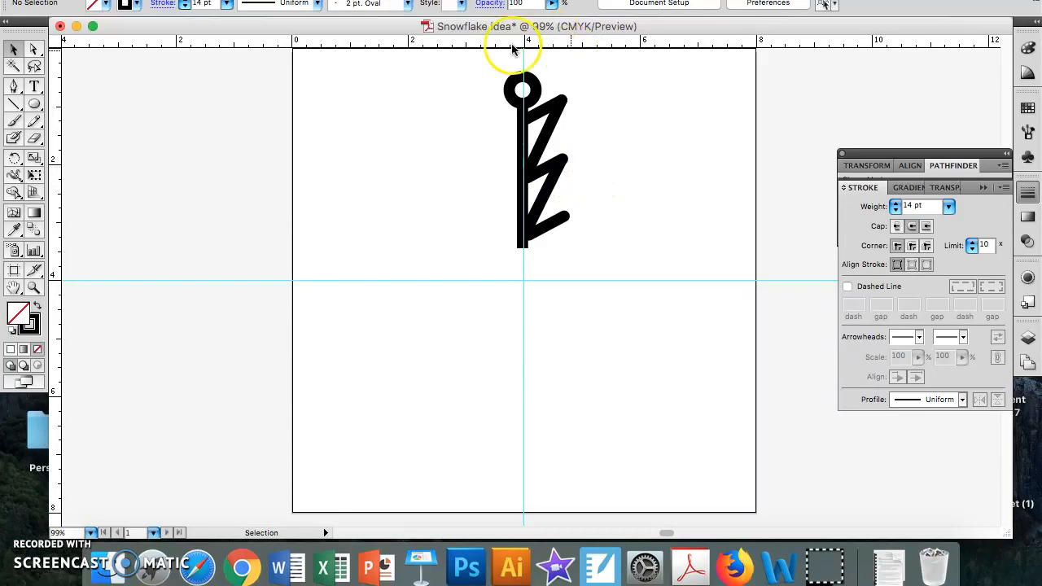
# Make a reflected copy of the whole arm across the vertical axis.
pyautogui.moveTo(486, 59); pyautogui.dragTo(585, 258)
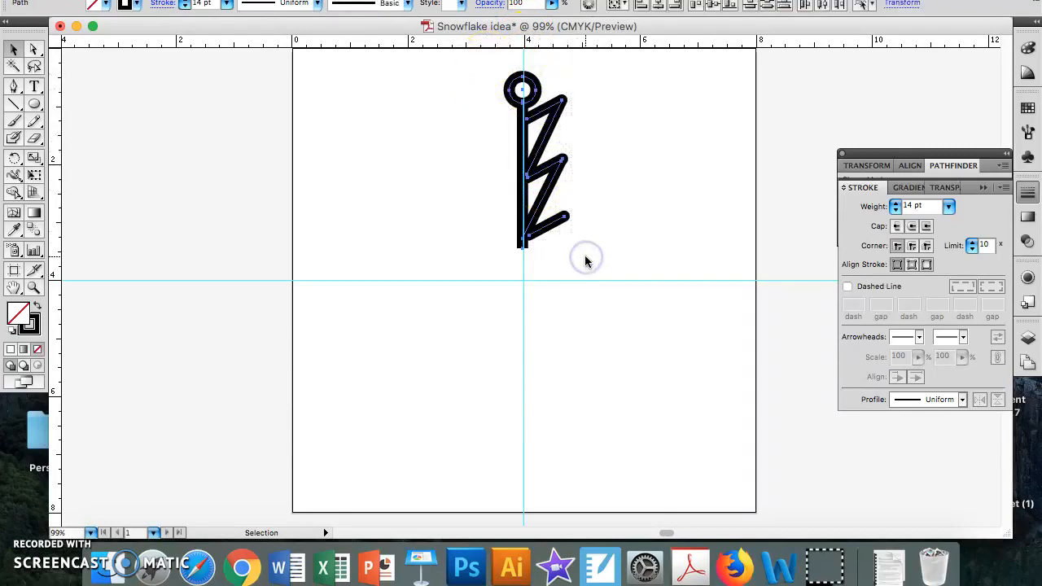
pyautogui.click(199, 0)
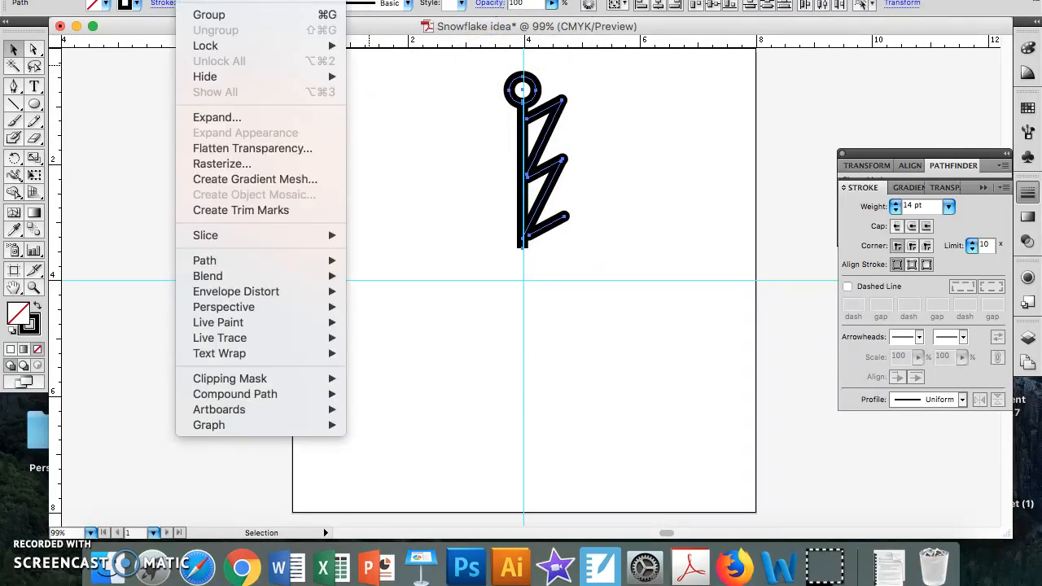
pyautogui.moveTo(220, 0)
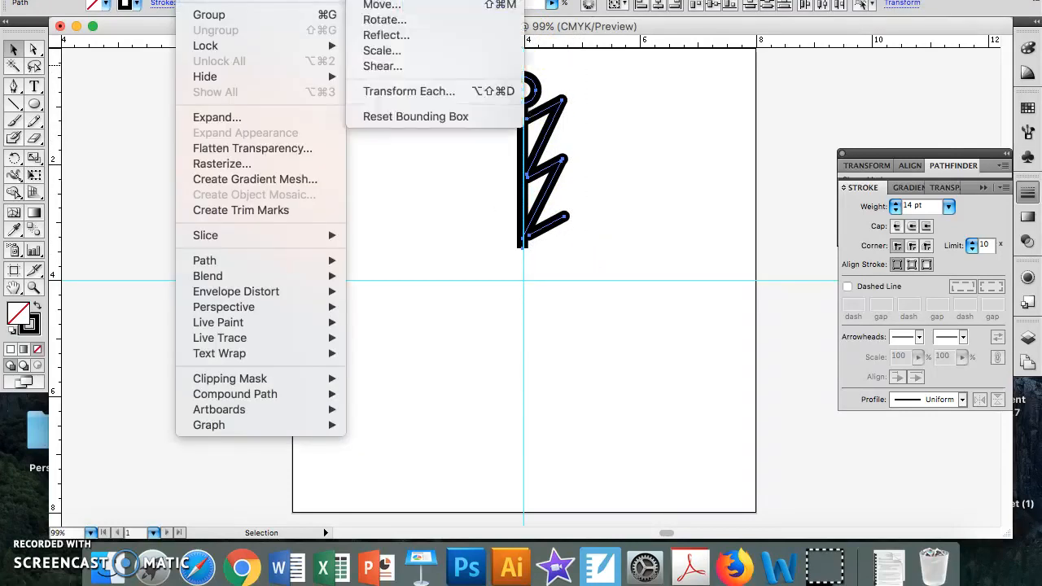
pyautogui.click(389, 35)
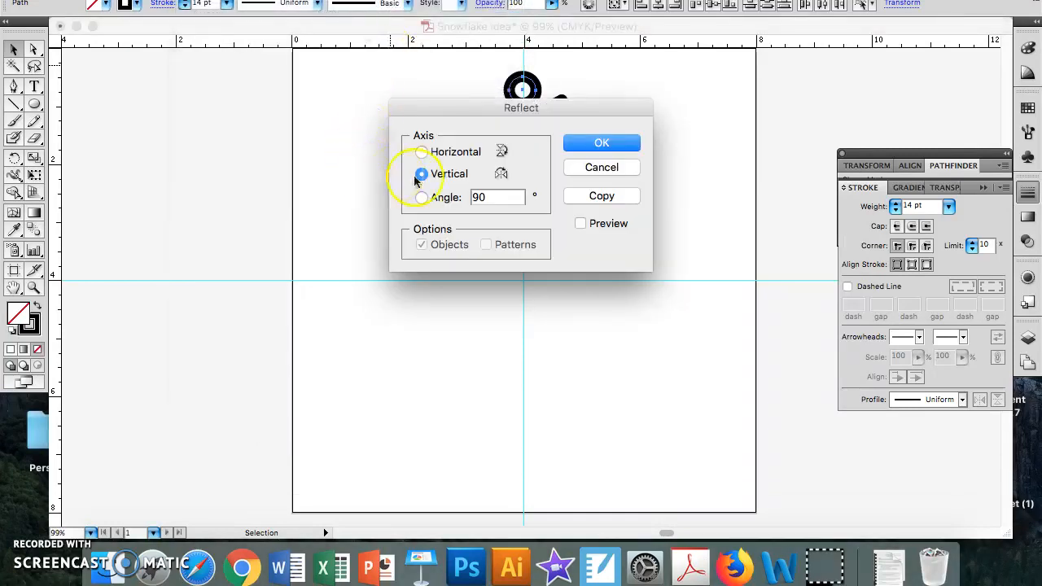
pyautogui.click(592, 198)
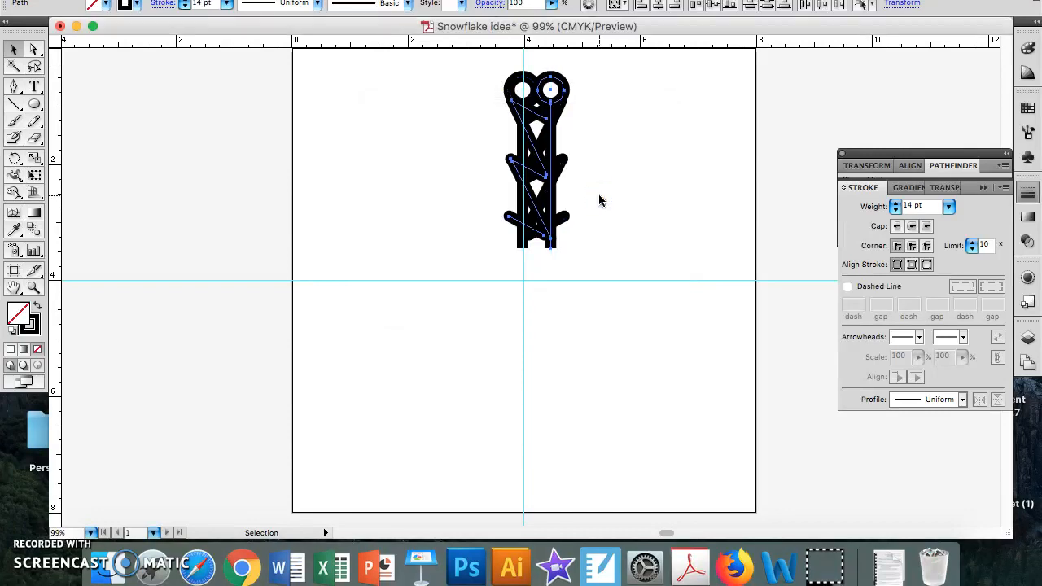
# Move the reflected copy left until its circle and vertical line coincide with the originals, forming a symmetrical arm.
pyautogui.press('Left')
pyautogui.press('Left')
pyautogui.press('Left')
pyautogui.press('Left')
pyautogui.press('Left')
pyautogui.press('Left')
pyautogui.press('Left')
pyautogui.press('Left')
pyautogui.press('Left')
pyautogui.press('Left')
pyautogui.press('Left')
pyautogui.press('Left')
pyautogui.press('Left')
pyautogui.press('Left')
pyautogui.press('Left')
pyautogui.press('Left')
pyautogui.press('Left')
pyautogui.press('Left')
pyautogui.press('Left')
pyautogui.press('Left')
pyautogui.press('Left')
pyautogui.press('Left')
pyautogui.press('Left')
pyautogui.press('Left')
pyautogui.press('Left')
pyautogui.press('Left')
pyautogui.press('Left')
pyautogui.press('Left')
pyautogui.press('Left')
pyautogui.press('Left')
pyautogui.press('Left')
pyautogui.press('Left')
pyautogui.press('Left')
pyautogui.press('Left')
pyautogui.press('Right')
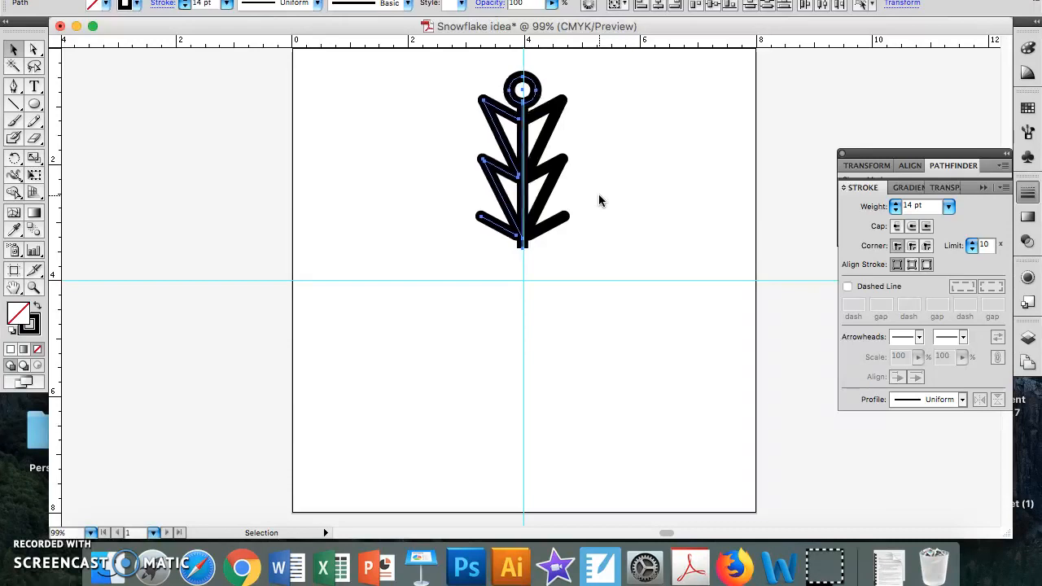
pyautogui.press('Right')
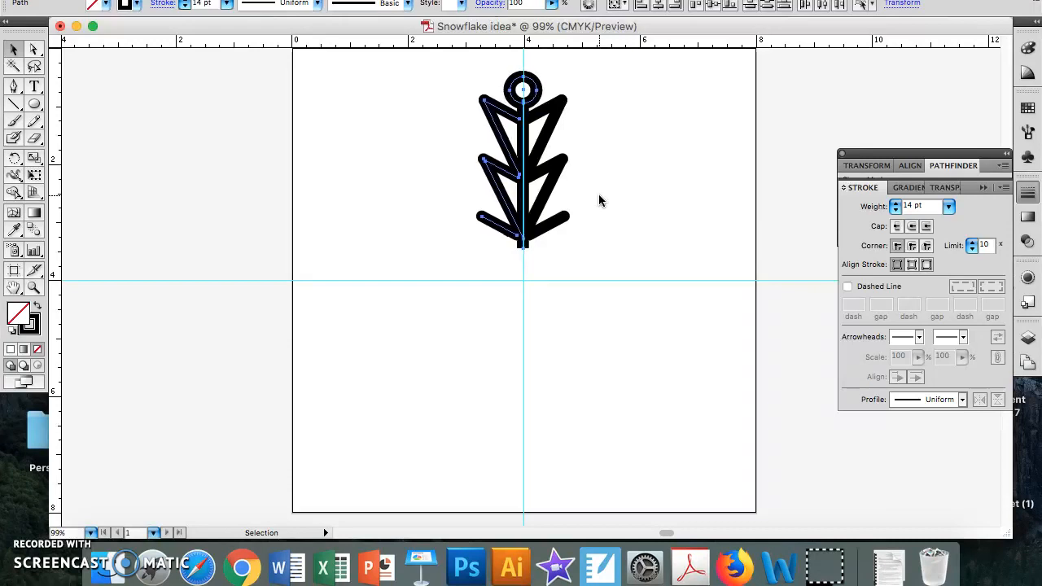
pyautogui.click(655, 176)
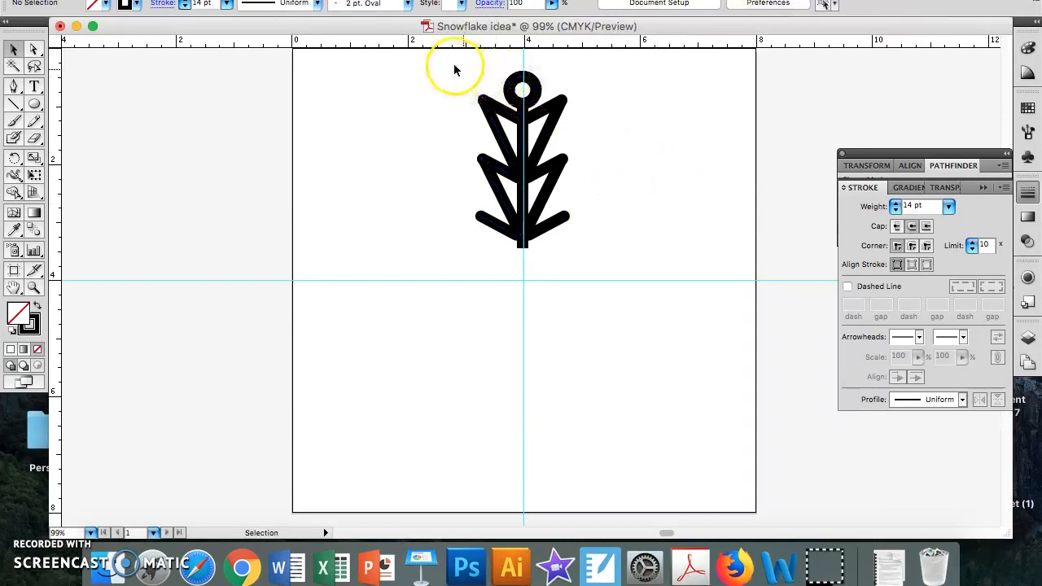
# Make a copy of the complete arm rotated 60° about the intersection of the two guides.
pyautogui.moveTo(449, 63); pyautogui.dragTo(587, 247)
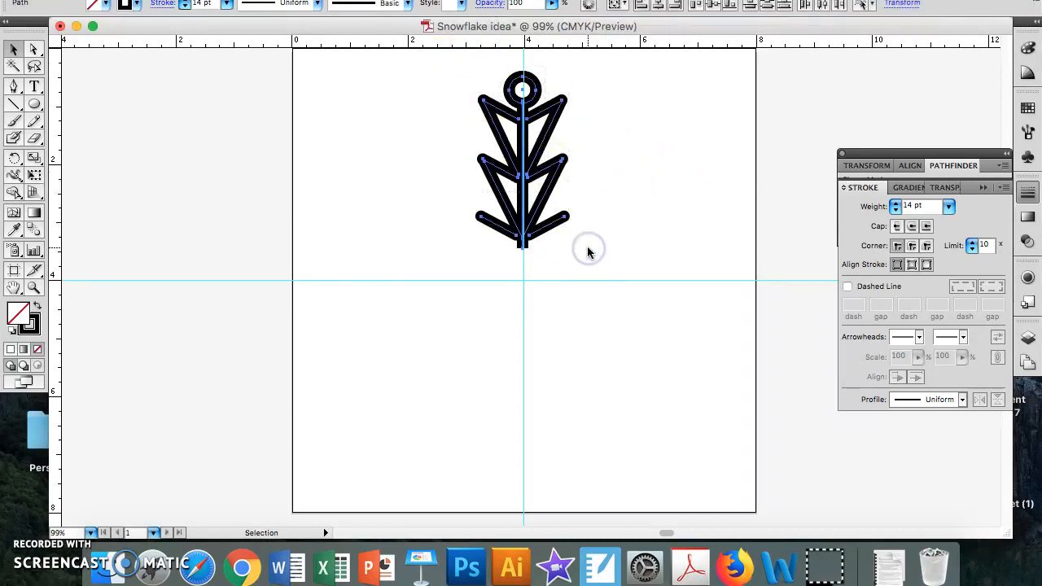
pyautogui.click(13, 159)
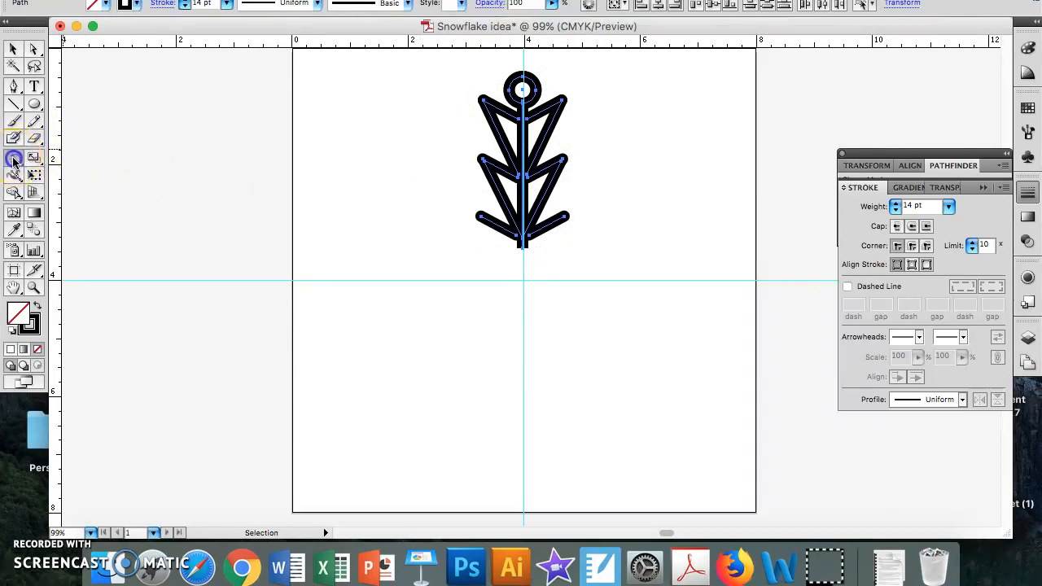
pyautogui.click(13, 160)
pyautogui.moveTo(13, 160); pyautogui.dragTo(78, 162)
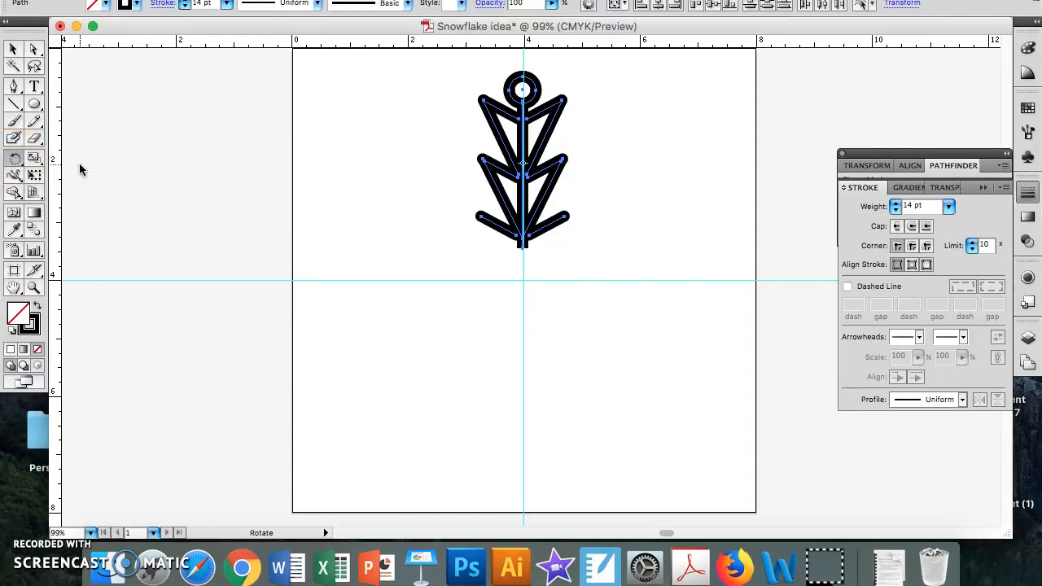
pyautogui.keyDown('alt'); pyautogui.click(524, 281); pyautogui.keyUp('alt')
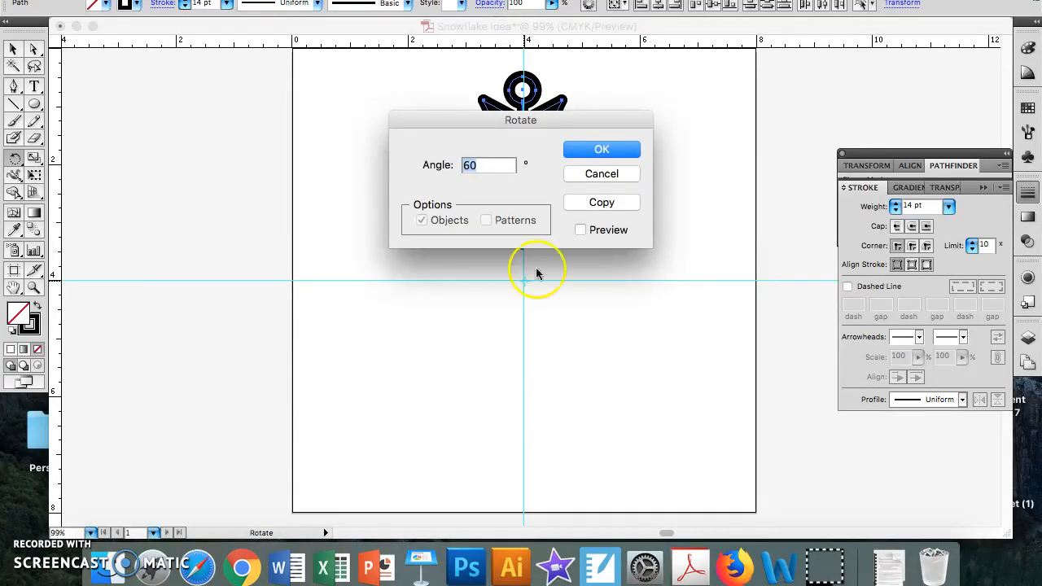
pyautogui.click(604, 203)
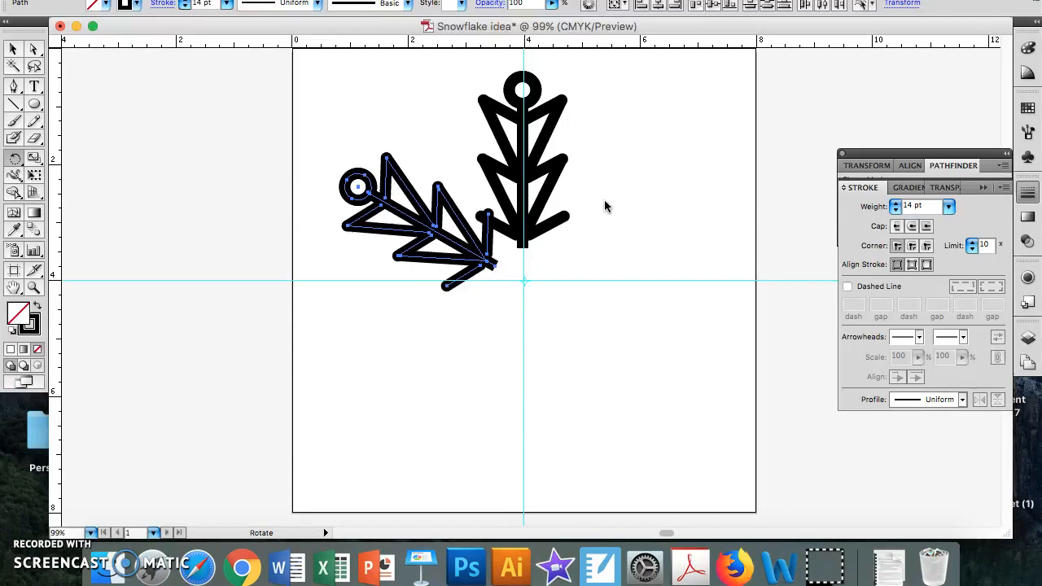
# Repeat the rotated copy four more times to complete the six-armed snowflake, and deselect it.
pyautogui.press('super+d')
pyautogui.press('super+d')
pyautogui.press('super+d')
pyautogui.press('super+d')
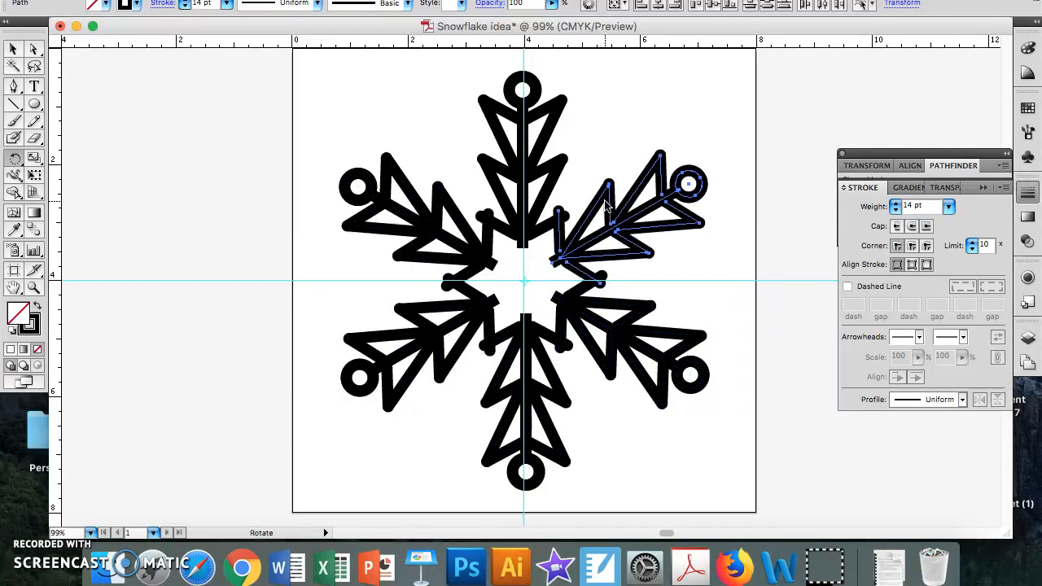
pyautogui.click(15, 51)
pyautogui.click(391, 128)
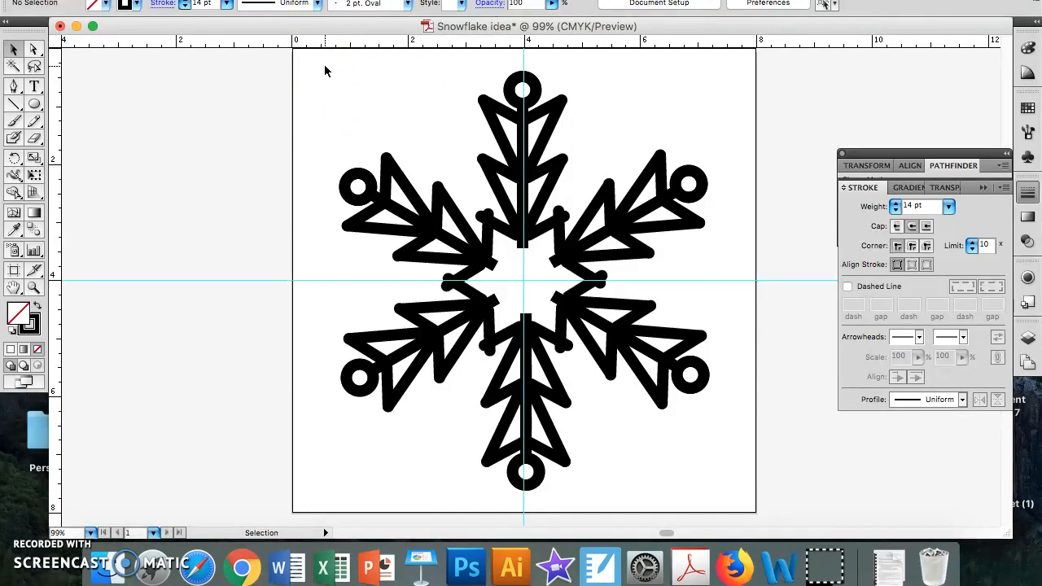
# Convert the strokes of all the snowflake's lines and circles to filled shapes with Outline Stroke.
pyautogui.moveTo(325, 66); pyautogui.dragTo(740, 492)
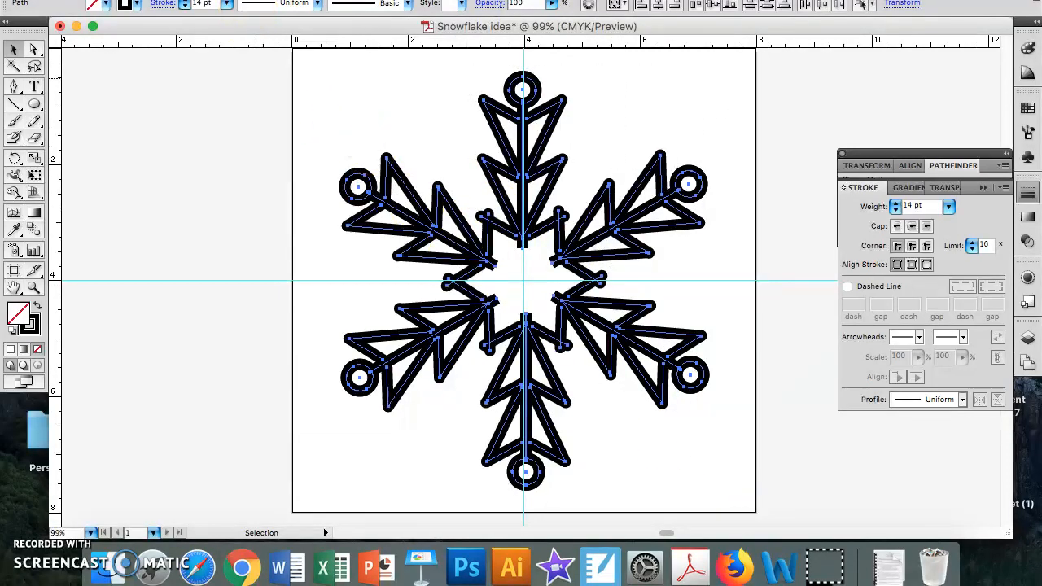
pyautogui.click(195, 0)
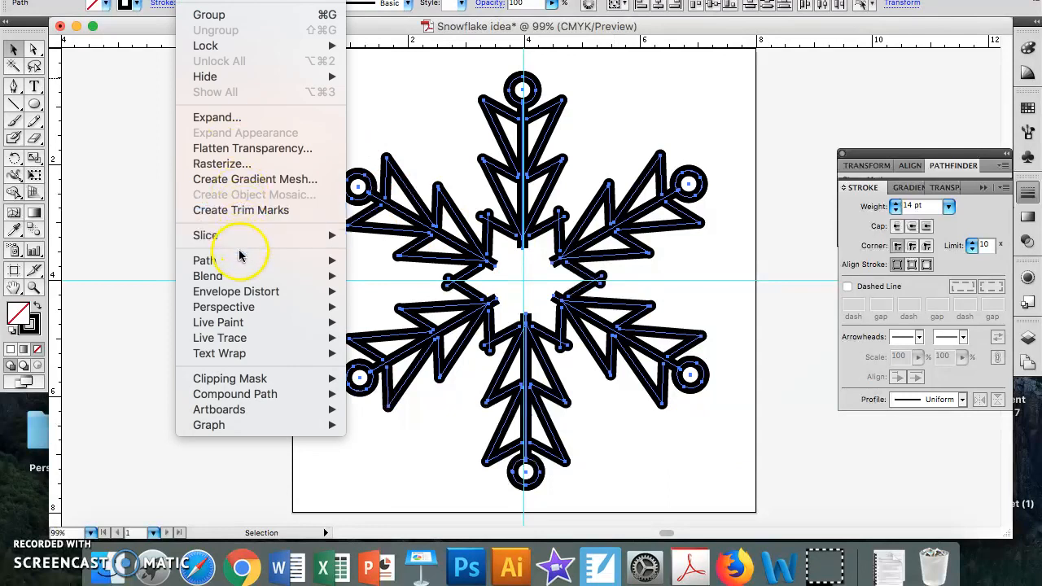
pyautogui.moveTo(240, 262)
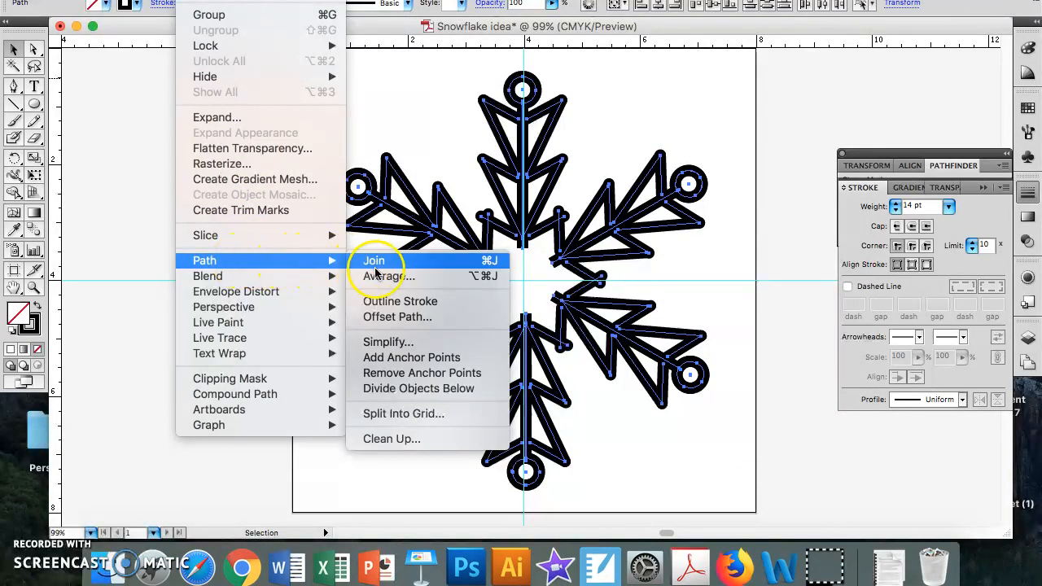
pyautogui.click(393, 308)
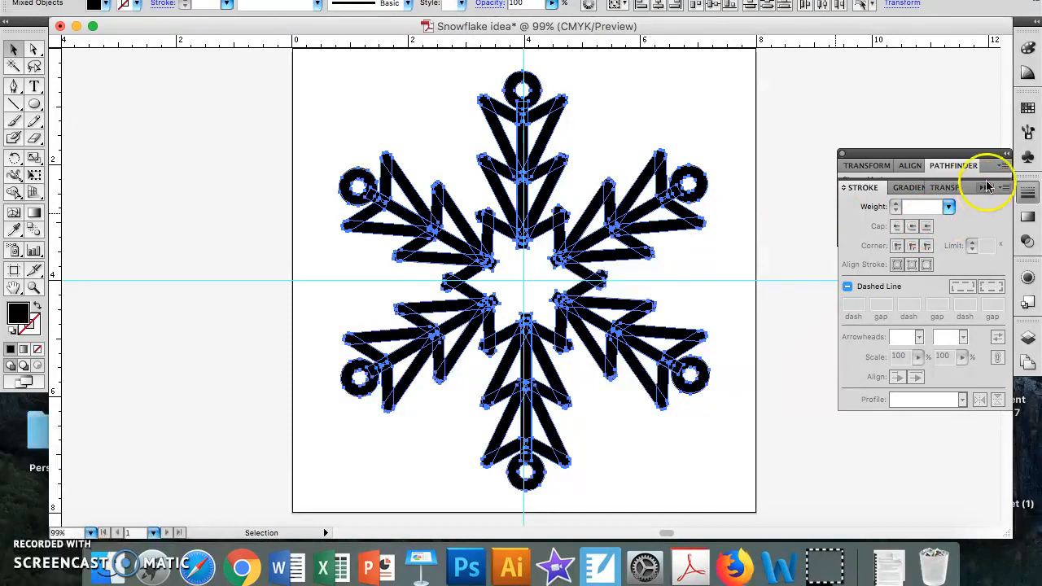
# Unite all the outlined snowflake shapes into one compound shape with Pathfinder.
pyautogui.click(1029, 192)
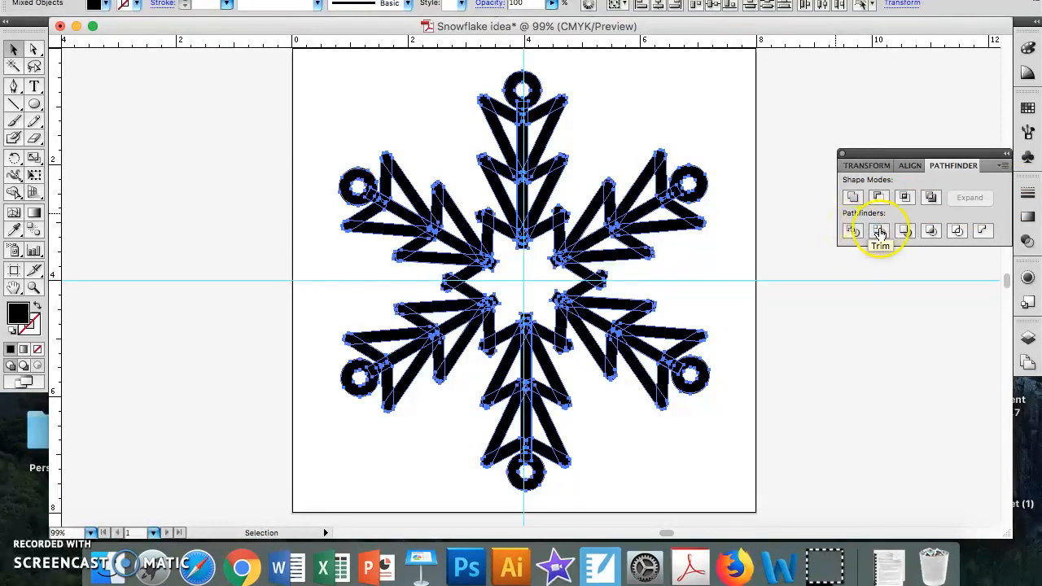
pyautogui.click(852, 197)
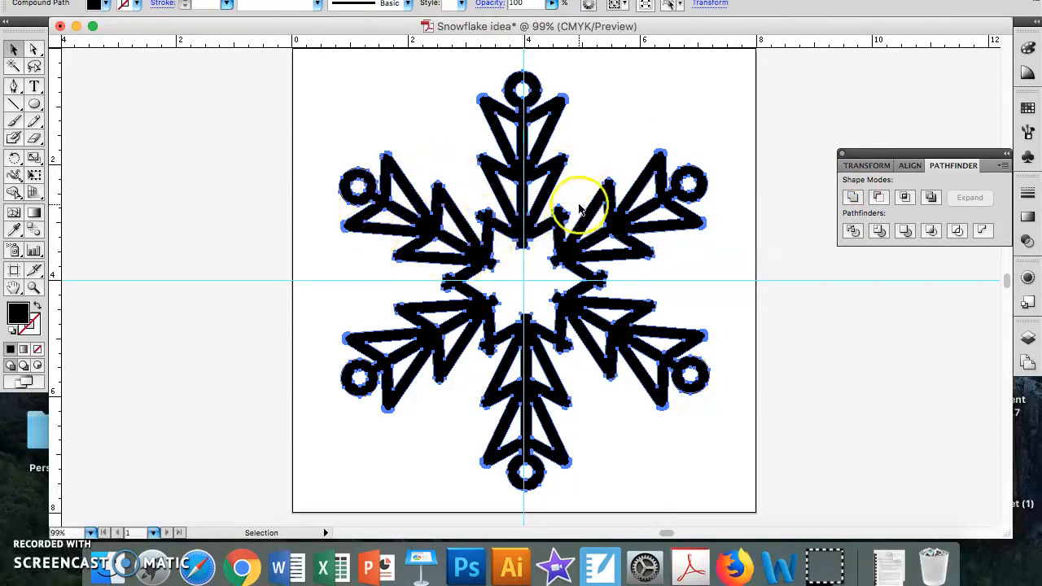
pyautogui.click(599, 134)
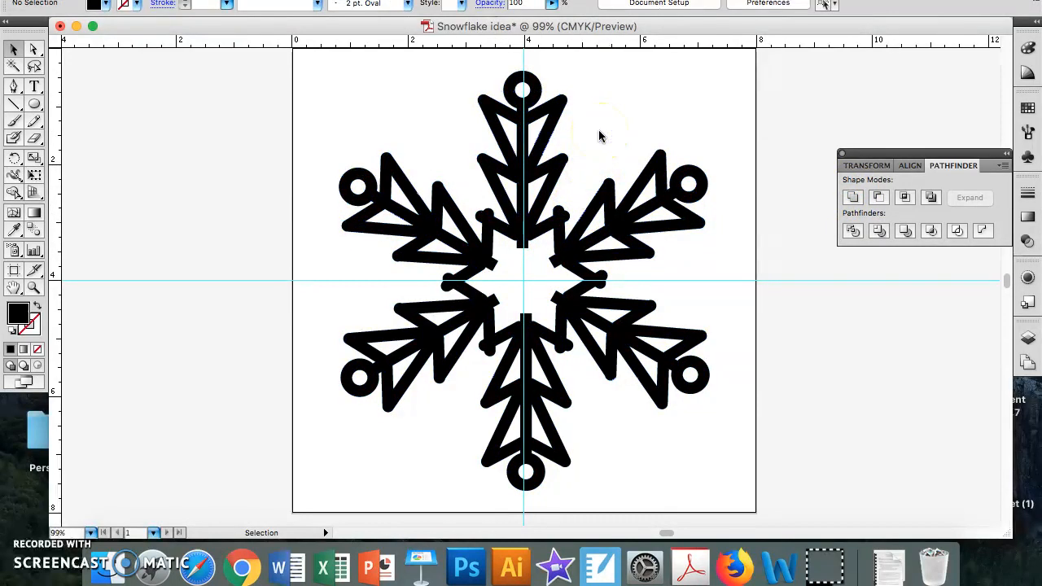
# Remove the fill from the whole united snowflake and give it a Black stroke.
pyautogui.moveTo(316, 57); pyautogui.dragTo(735, 499)
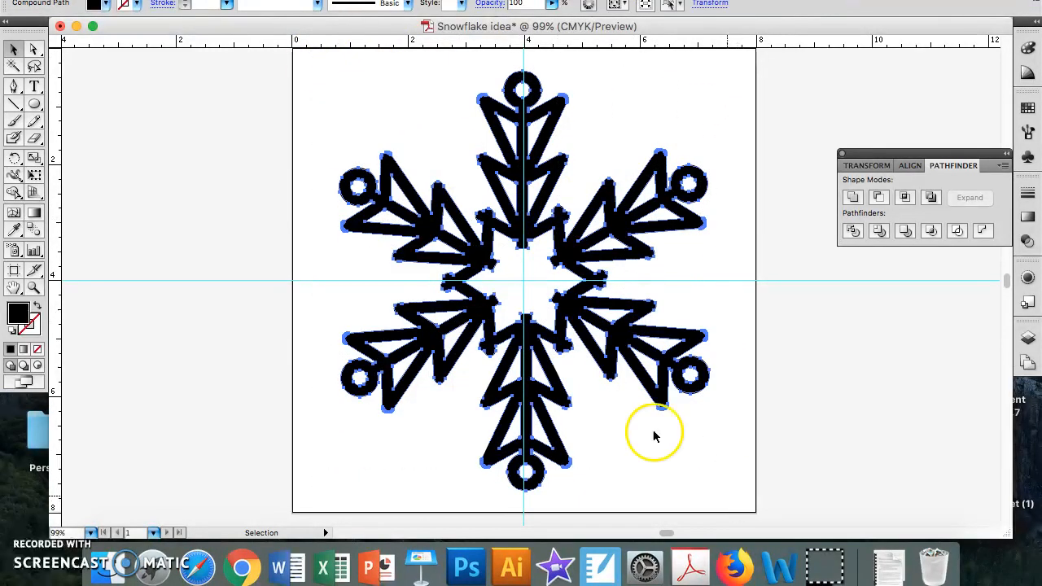
pyautogui.click(107, 5)
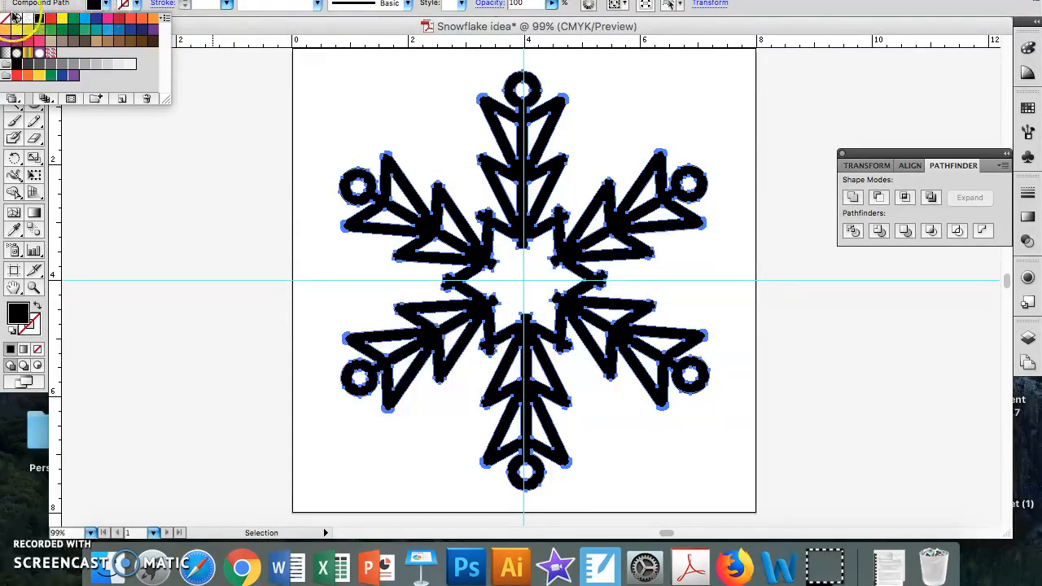
pyautogui.click(6, 19)
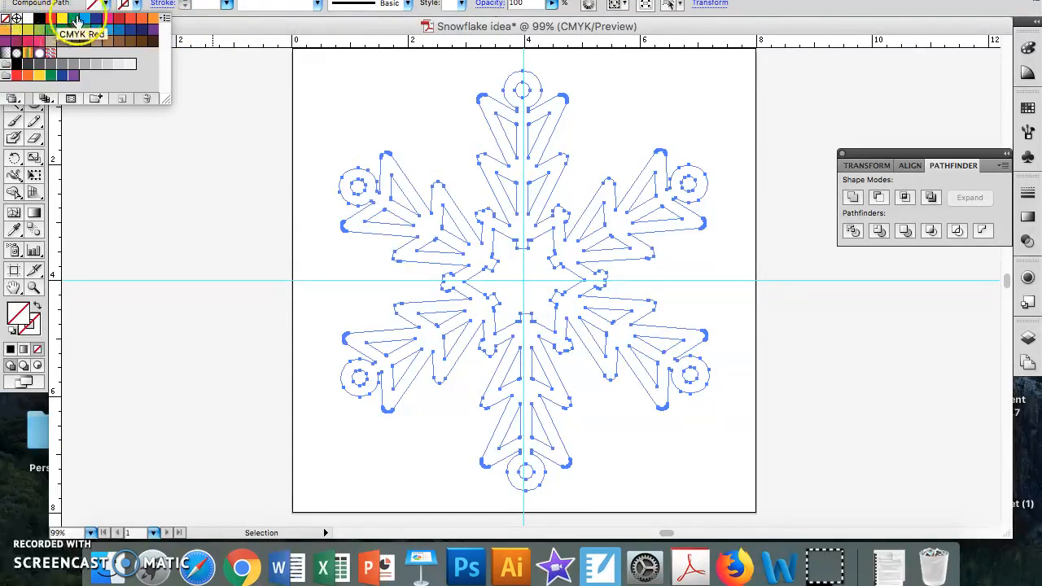
pyautogui.click(137, 6)
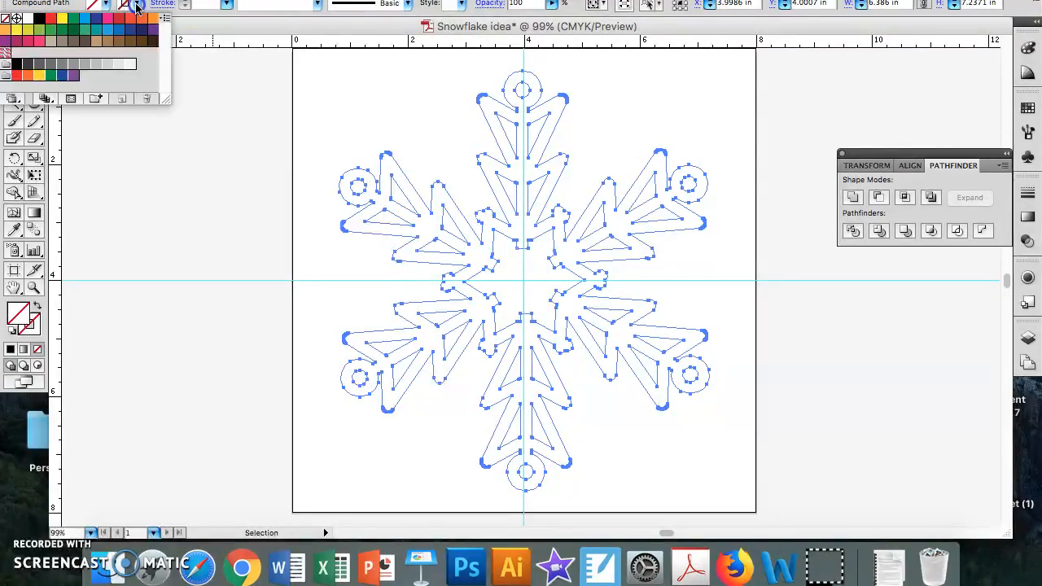
pyautogui.click(39, 19)
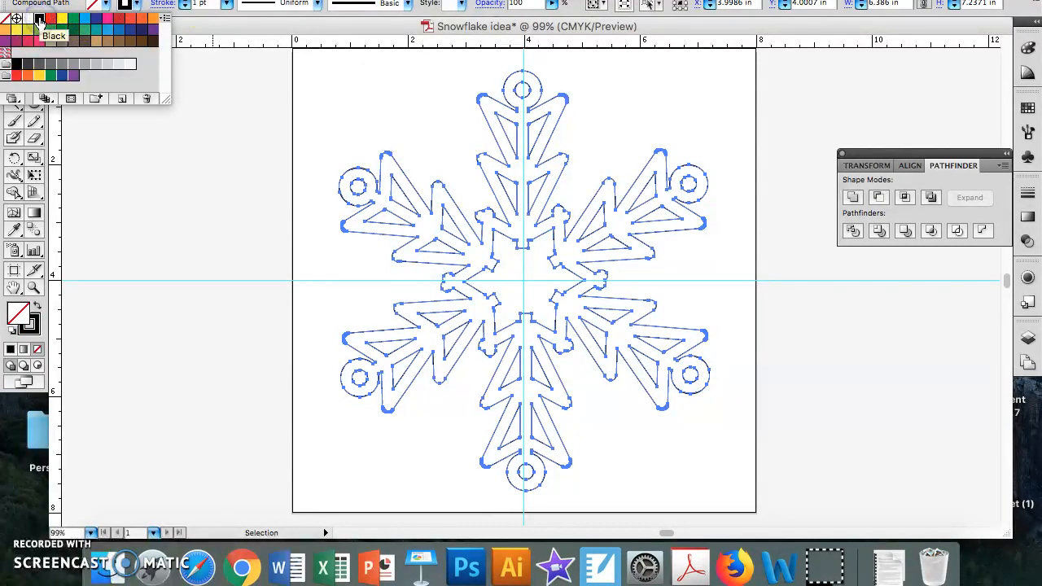
# Set the snowflake's stroke weight to .0001 pt and deselect it.
pyautogui.click(205, 4)
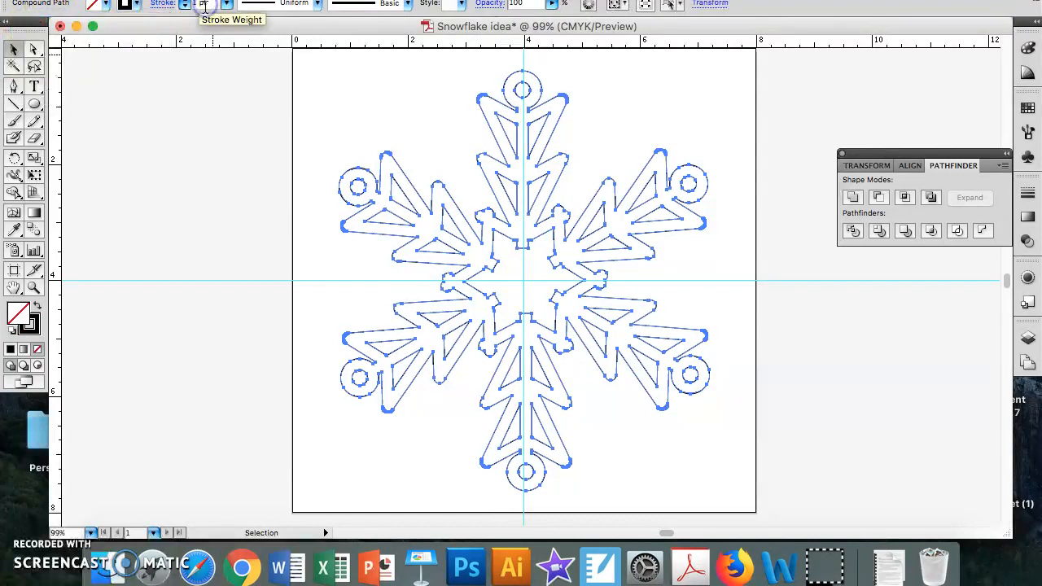
pyautogui.click(242, 98)
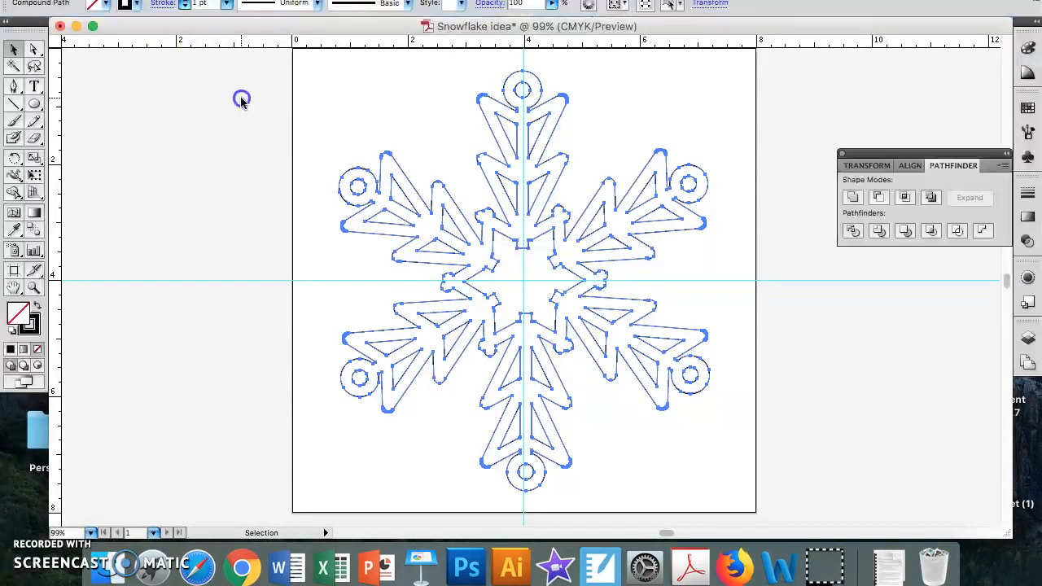
pyautogui.click(204, 5)
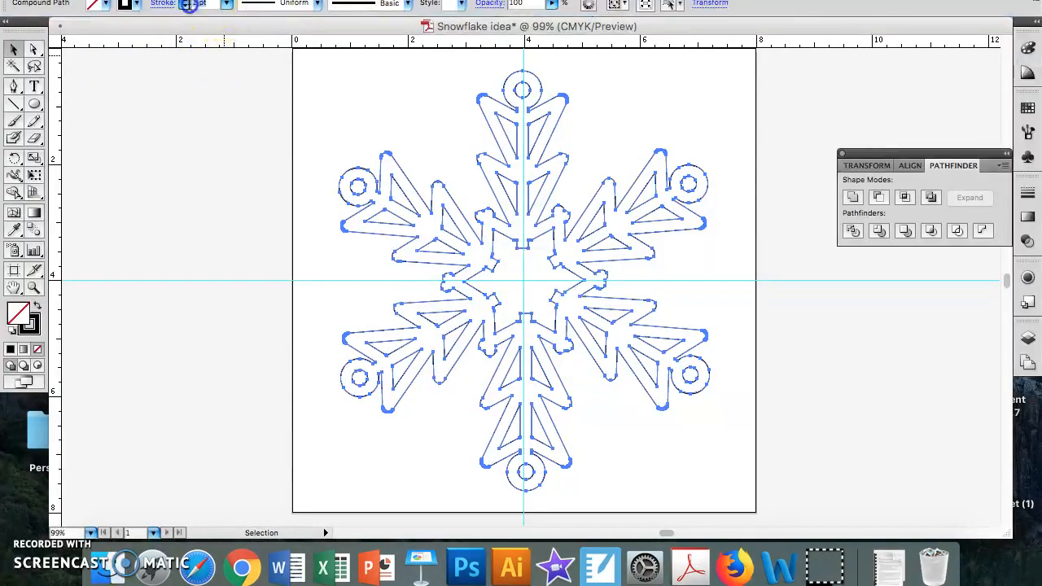
pyautogui.write('.0001')
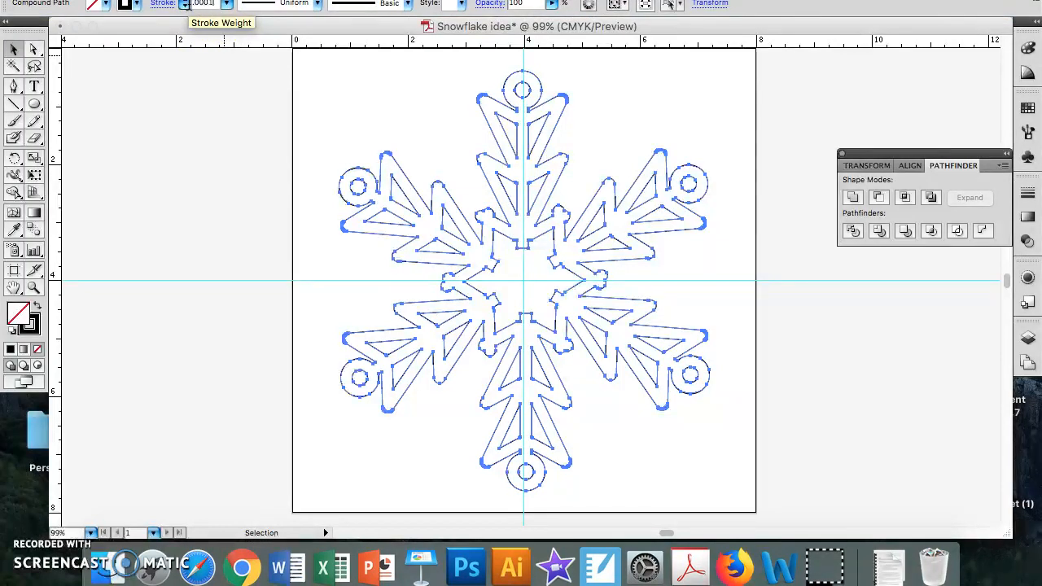
pyautogui.press('Return')
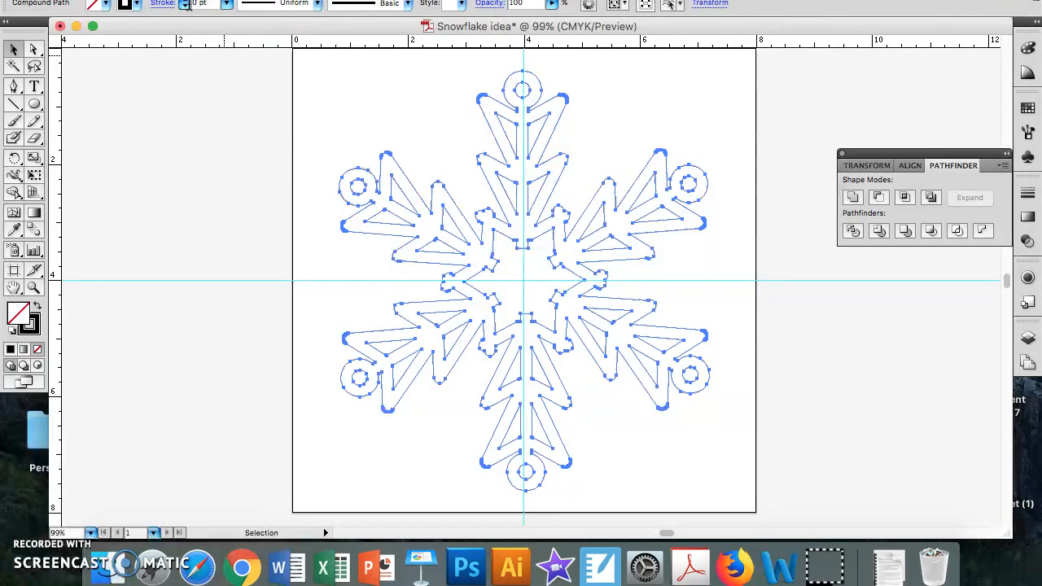
pyautogui.click(419, 105)
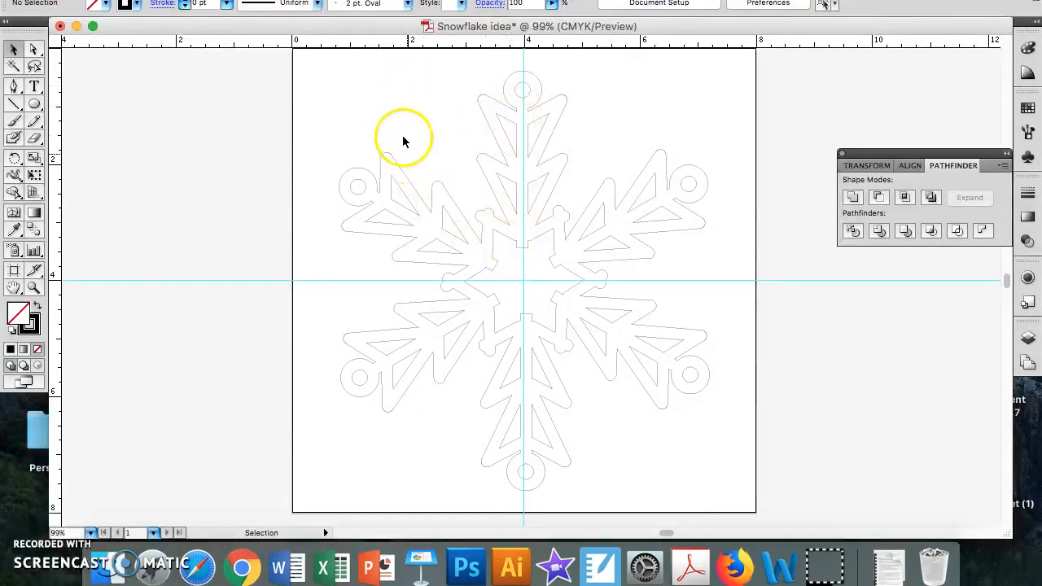
# Hide the document's rulers and guides.
pyautogui.click(378, 0)
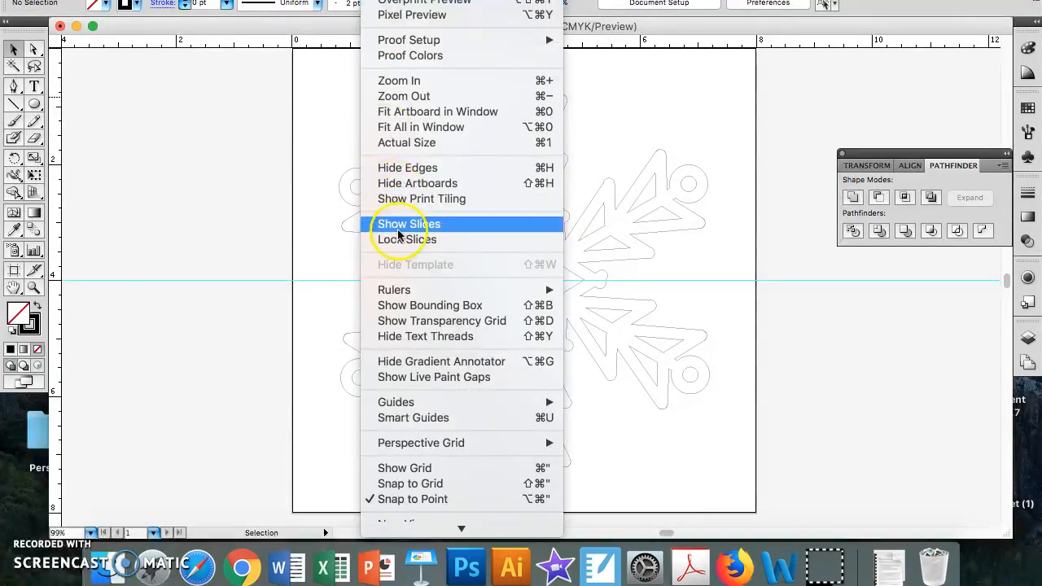
pyautogui.click(588, 292)
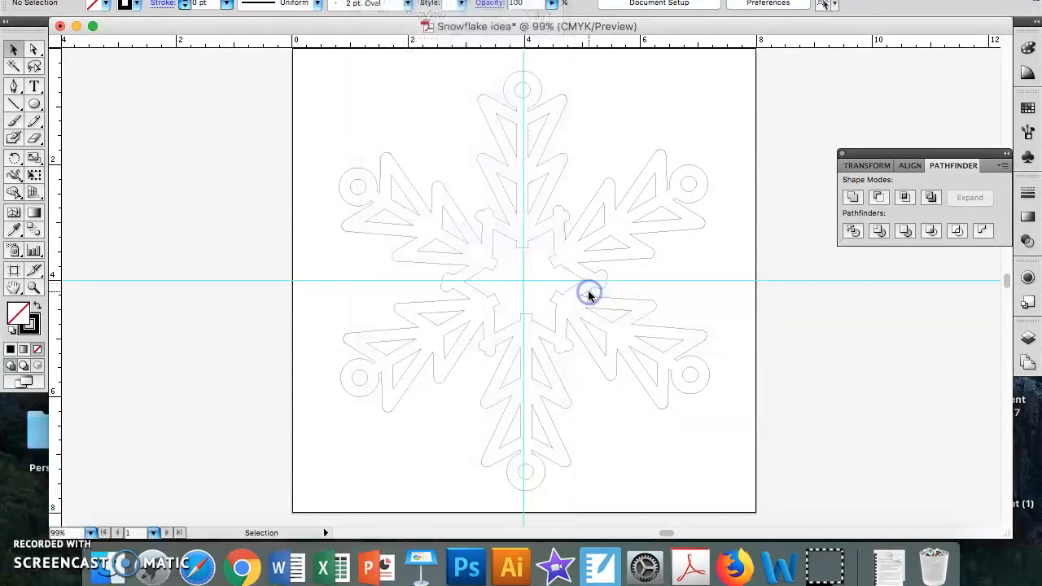
pyautogui.click(410, 93)
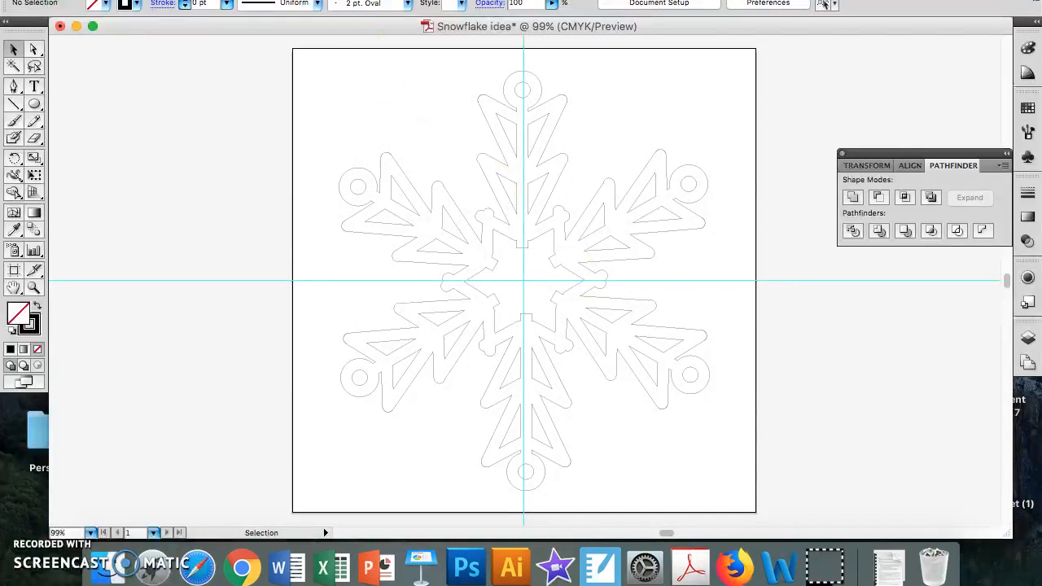
pyautogui.click(376, 0)
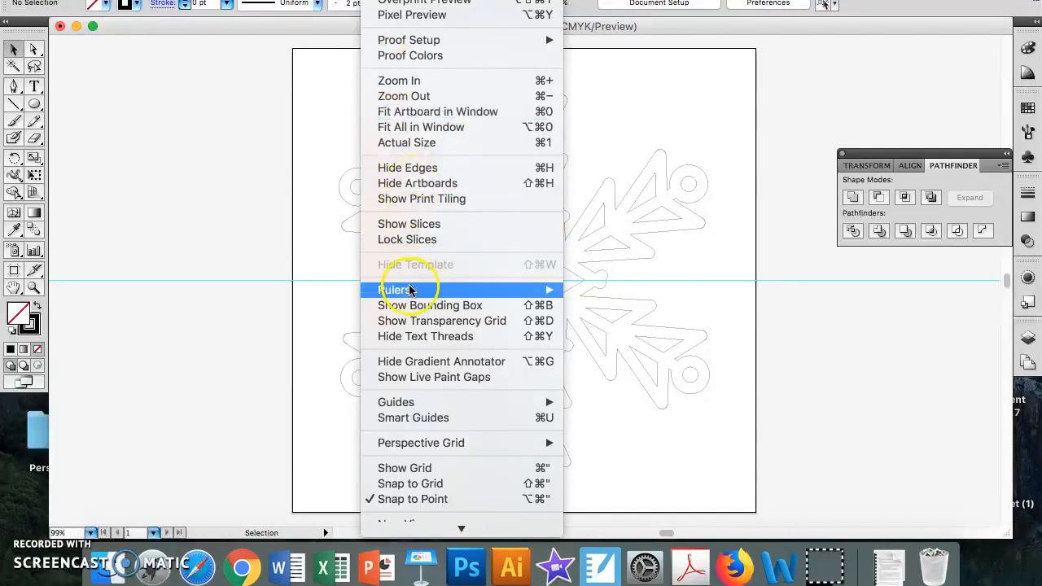
pyautogui.moveTo(410, 292)
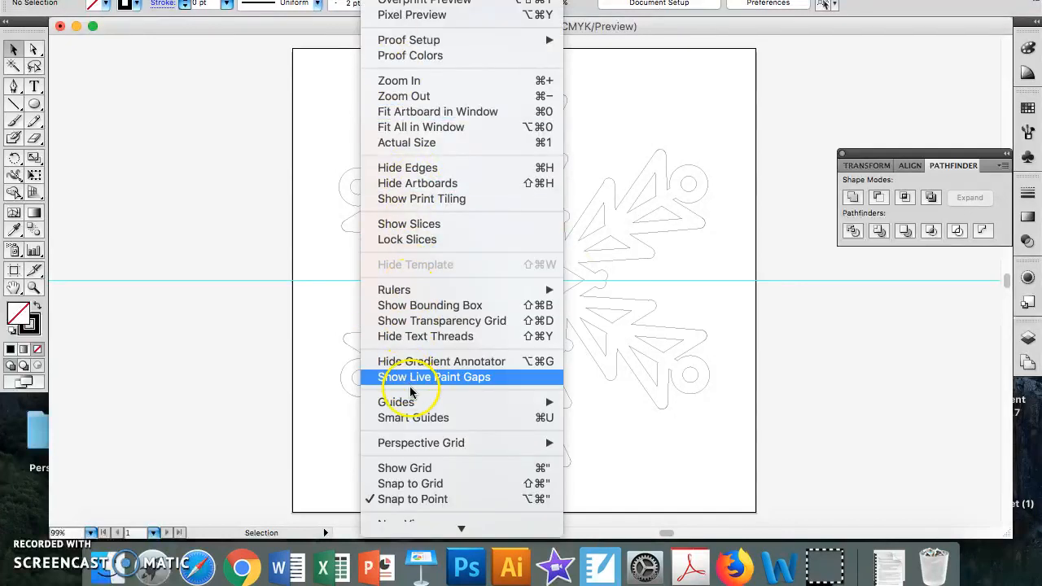
pyautogui.moveTo(414, 405)
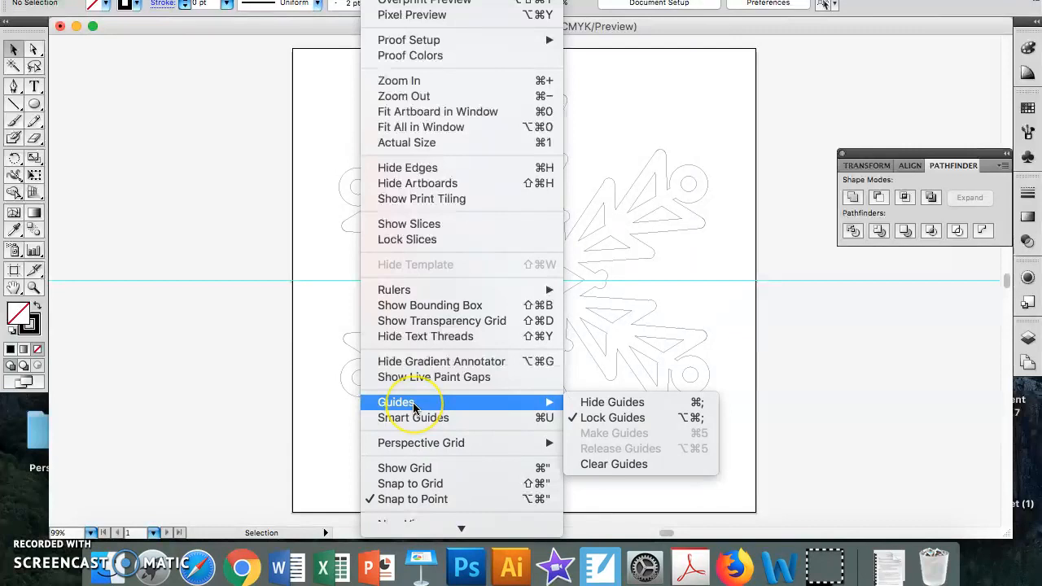
pyautogui.click(612, 405)
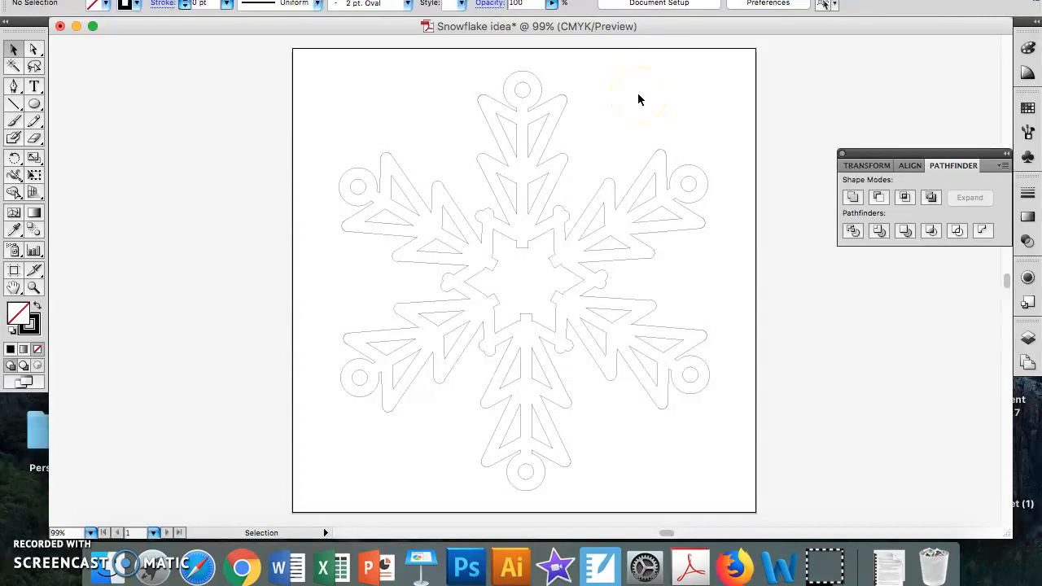
pyautogui.click(317, 68)
pyautogui.click(466, 140)
pyautogui.click(270, 67)
# Save the document to the Desktop as Snowflake idea.pdf in Adobe PDF format.
pyautogui.click(122, 2)
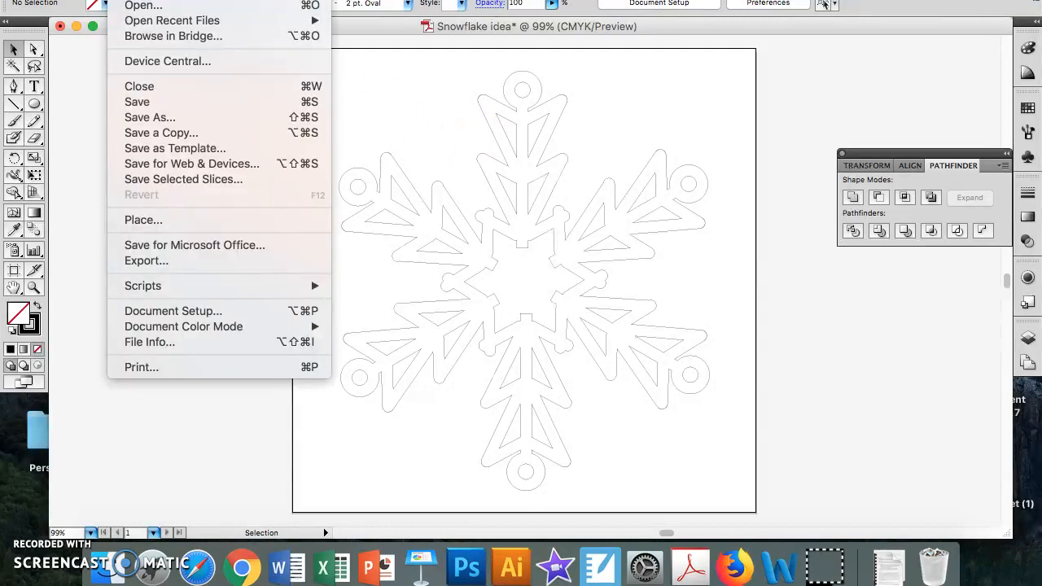
pyautogui.click(164, 118)
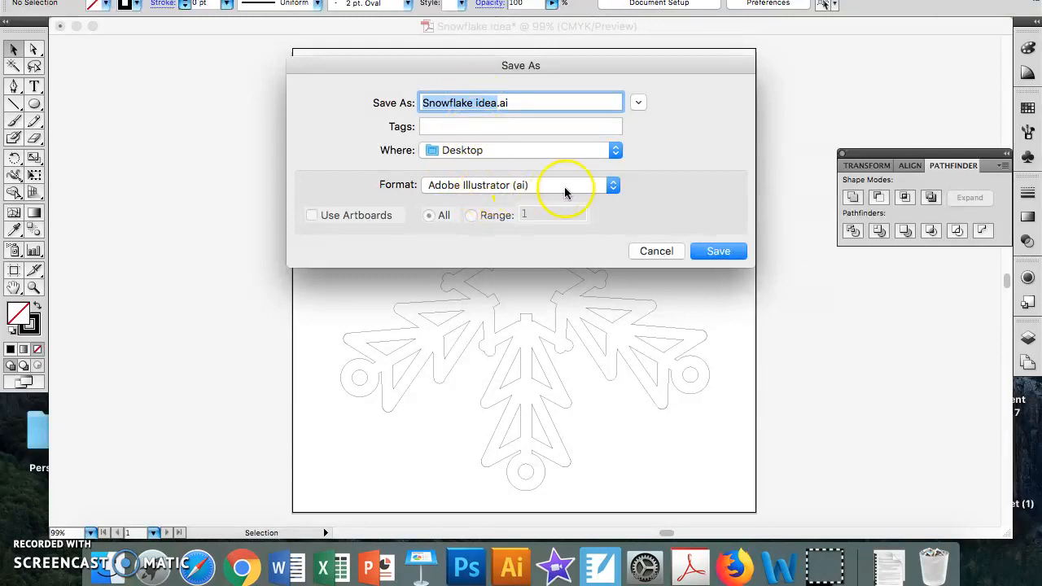
pyautogui.click(612, 187)
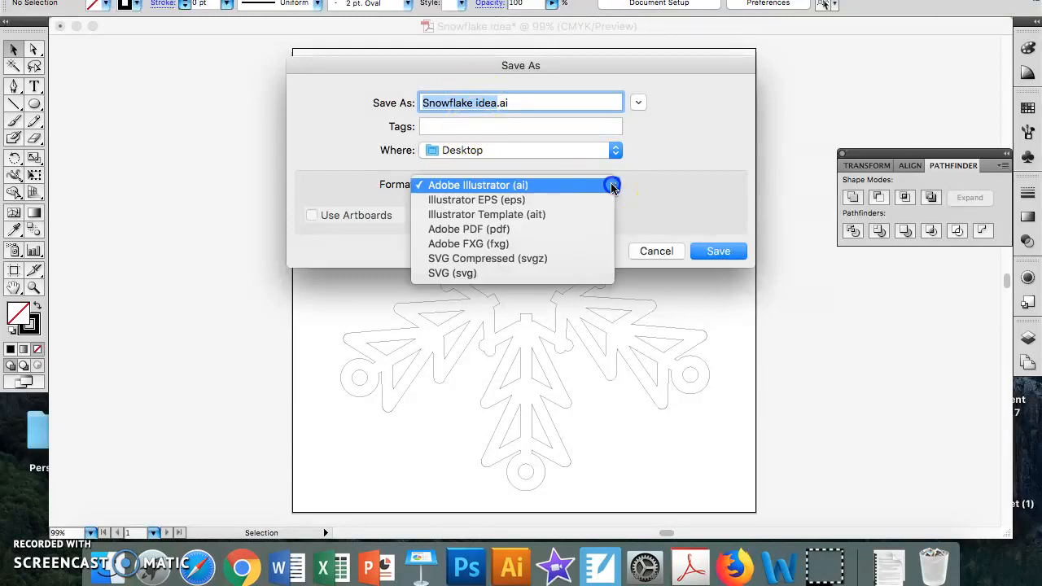
pyautogui.click(508, 231)
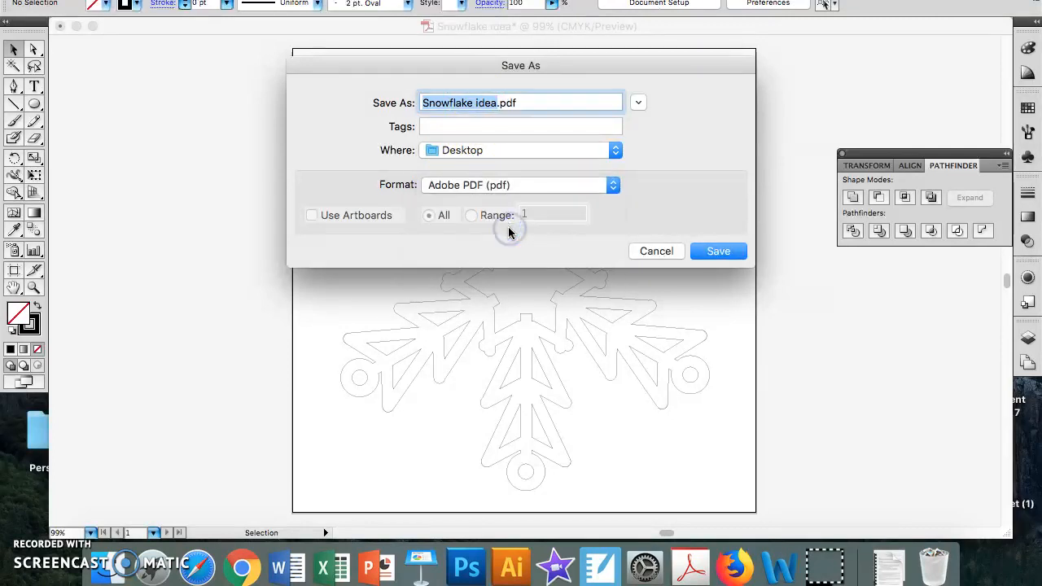
pyautogui.click(710, 253)
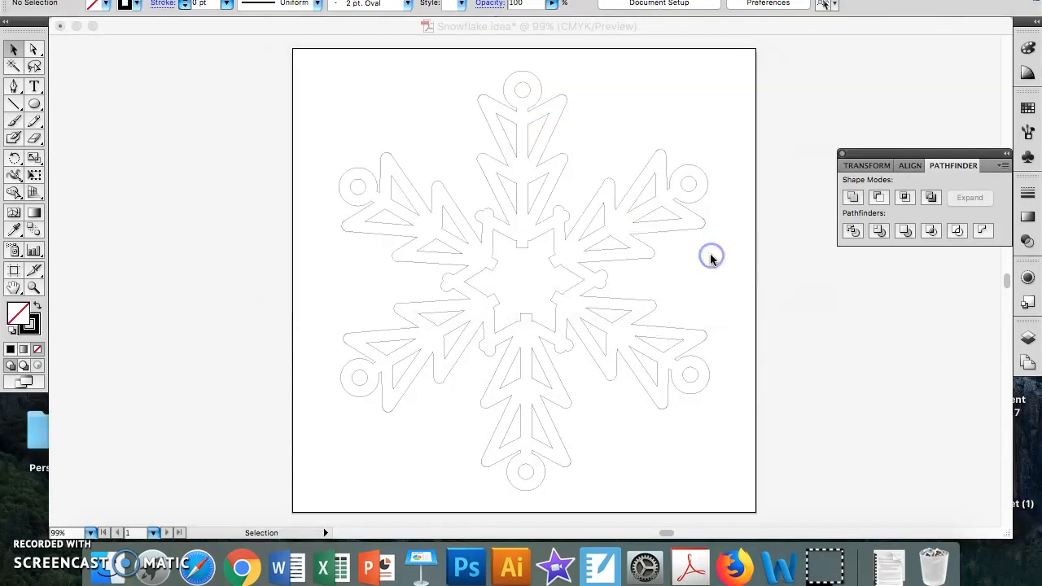
pyautogui.click(667, 455)
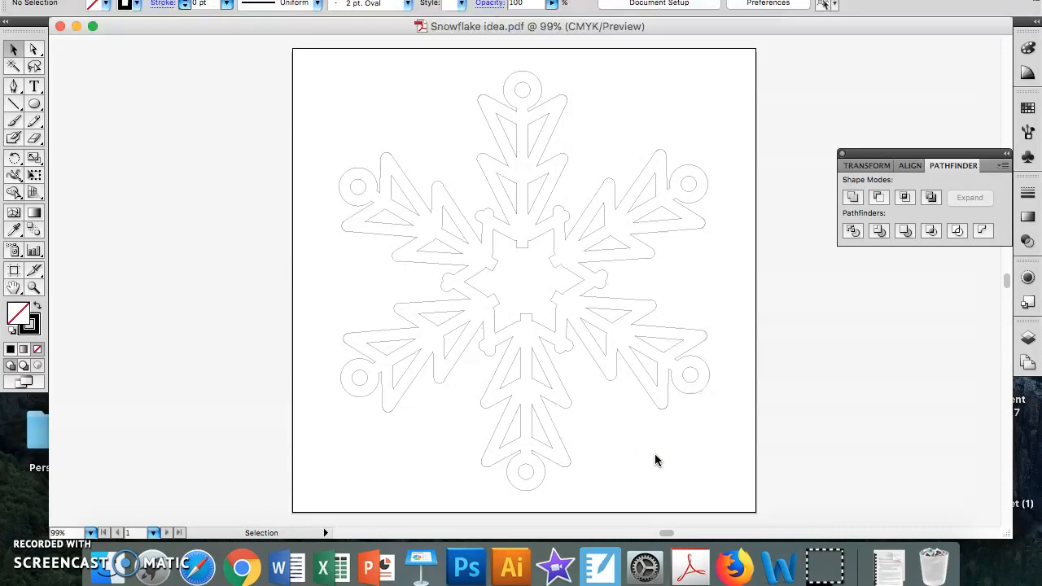
pyautogui.click(550, 322)
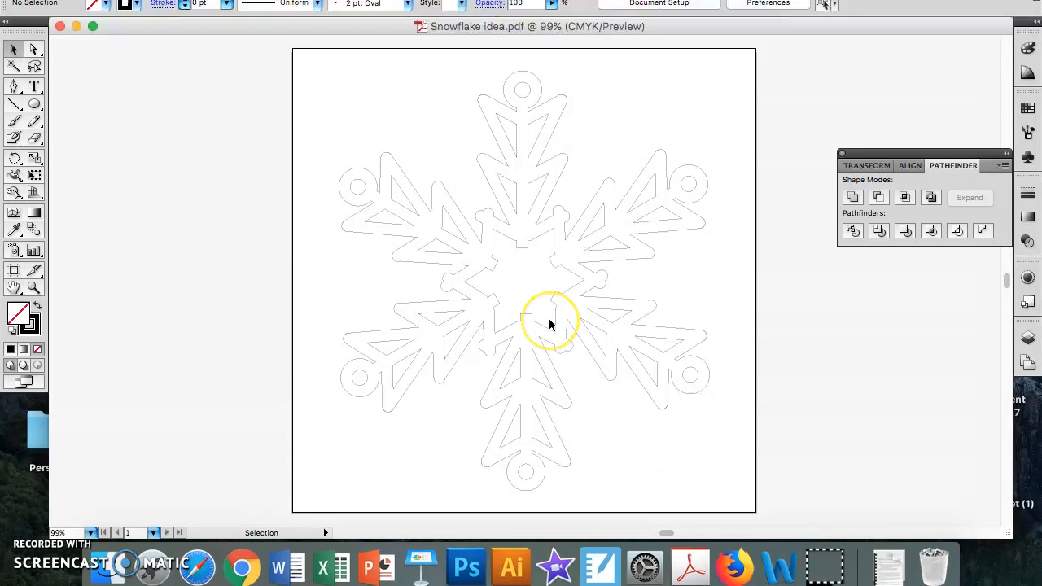